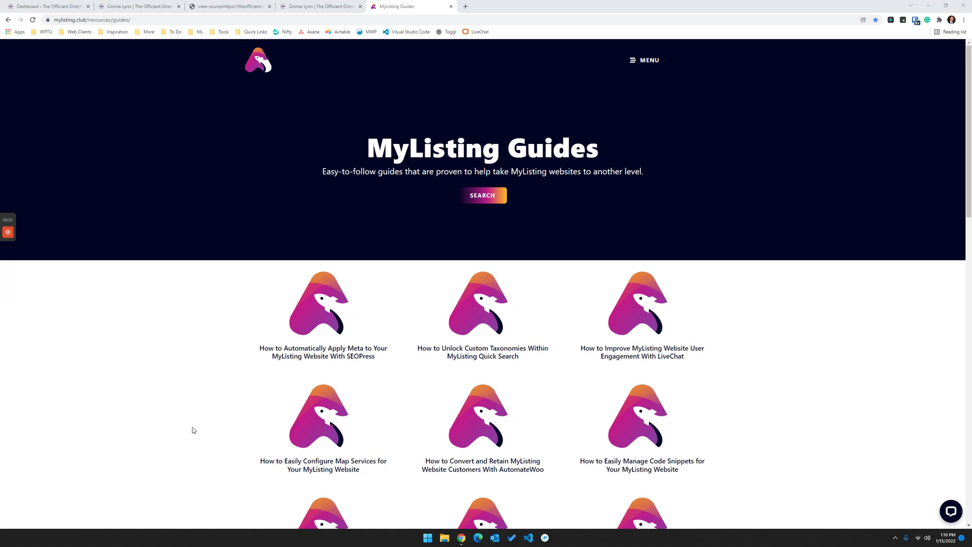
Step: Open the guide on automatically applying meta with SEOPress, skim its overview, and move it into a separate browser window
{"action": "left_click", "coordinate": [324, 315]}
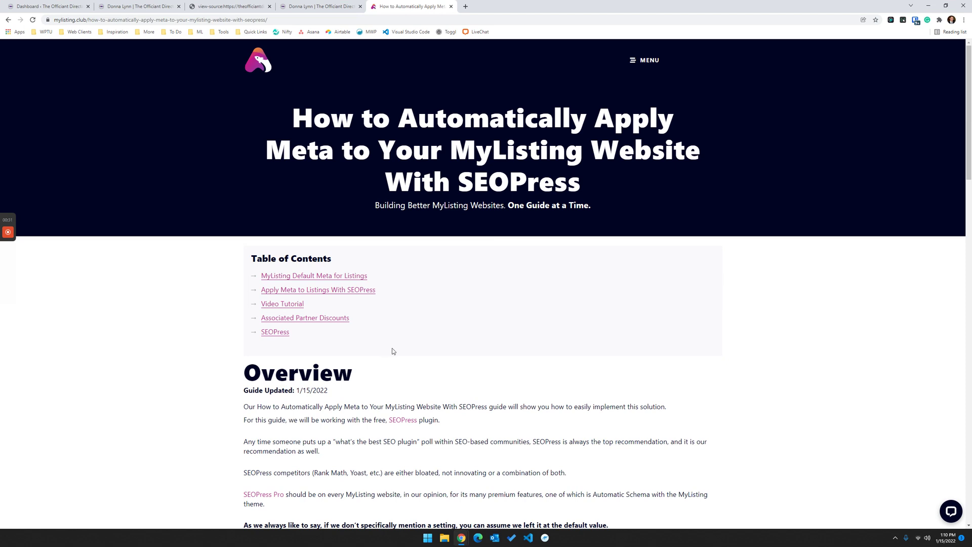
{"action": "scroll", "coordinate": [389, 337], "scroll_direction": "down", "scroll_amount": 1}
{"action": "scroll", "coordinate": [391, 331], "scroll_direction": "down", "scroll_amount": 4}
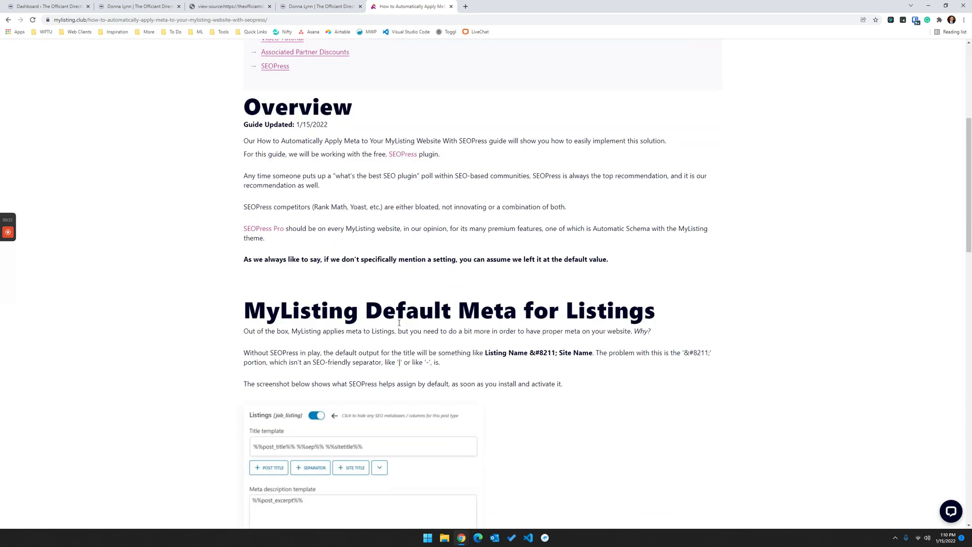
{"action": "scroll", "coordinate": [401, 324], "scroll_direction": "up", "scroll_amount": 2}
{"action": "scroll", "coordinate": [405, 325], "scroll_direction": "up", "scroll_amount": 3}
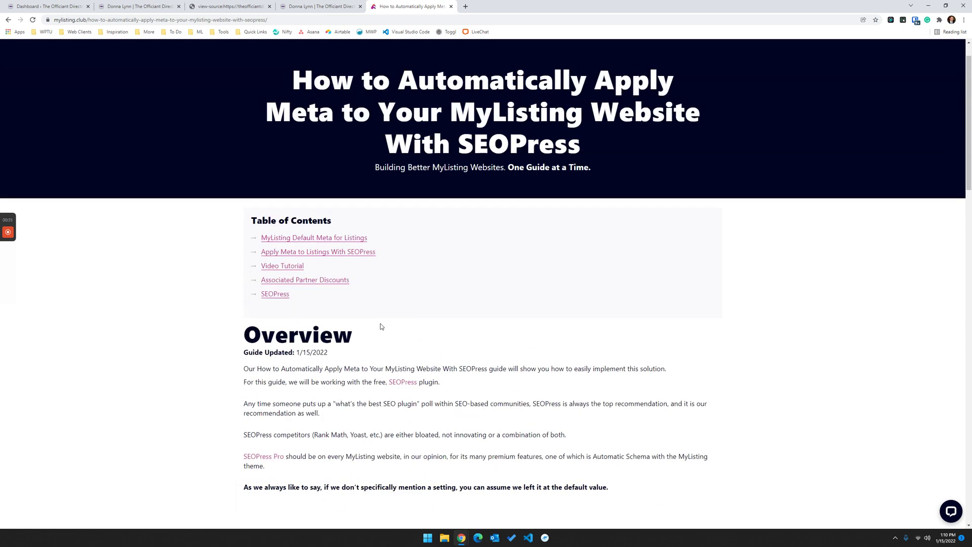
{"action": "left_click_drag", "start_coordinate": [401, 5], "coordinate": [971, 203]}
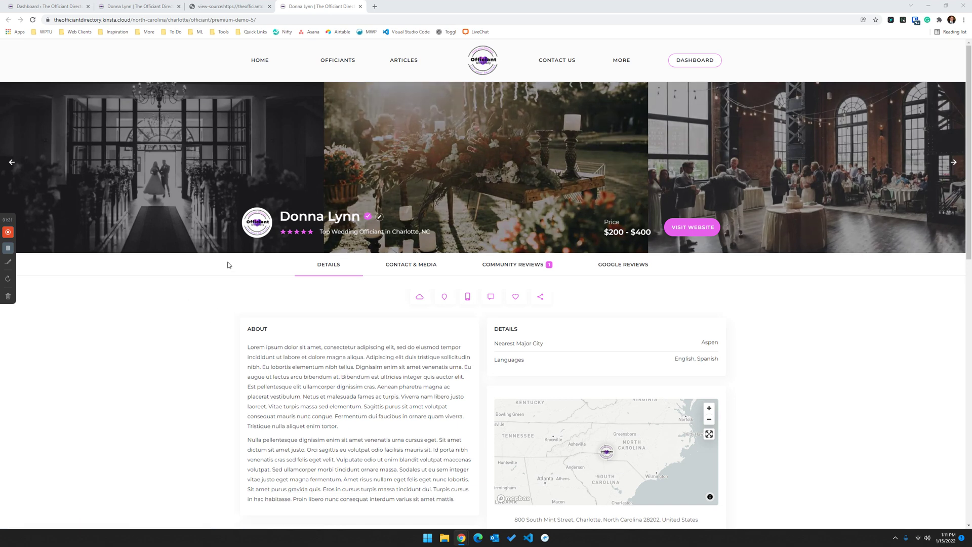
Step: Open the SEOPress Titles & Metas settings in the Officiant Directory's WordPress admin
{"action": "left_click", "coordinate": [63, 6]}
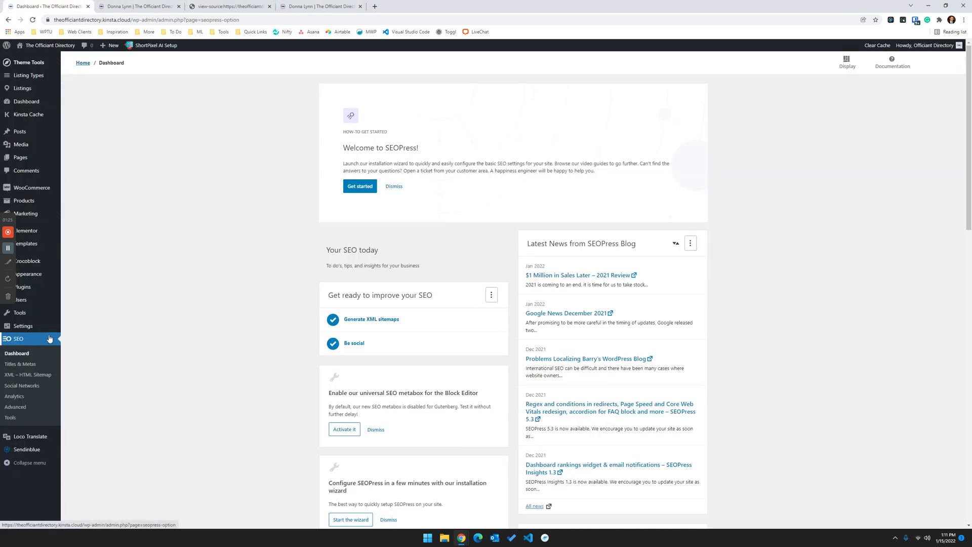
{"action": "scroll", "coordinate": [189, 265], "scroll_direction": "down", "scroll_amount": 2}
{"action": "scroll", "coordinate": [189, 265], "scroll_direction": "up", "scroll_amount": 2}
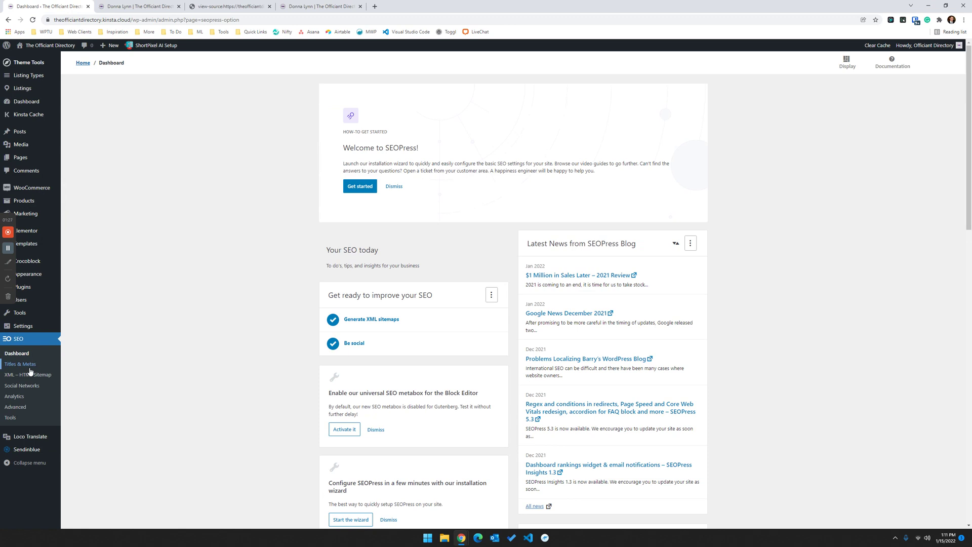
{"action": "left_click", "coordinate": [31, 365]}
Step: Close the old source view, then reload the premium-demo-5 listing and open its page source afresh
{"action": "left_click", "coordinate": [315, 5]}
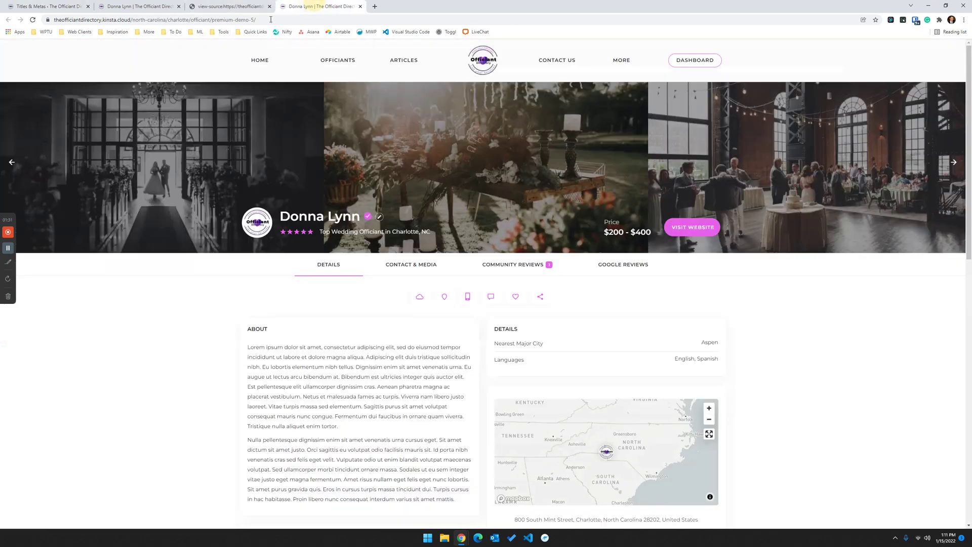
{"action": "left_click", "coordinate": [231, 5]}
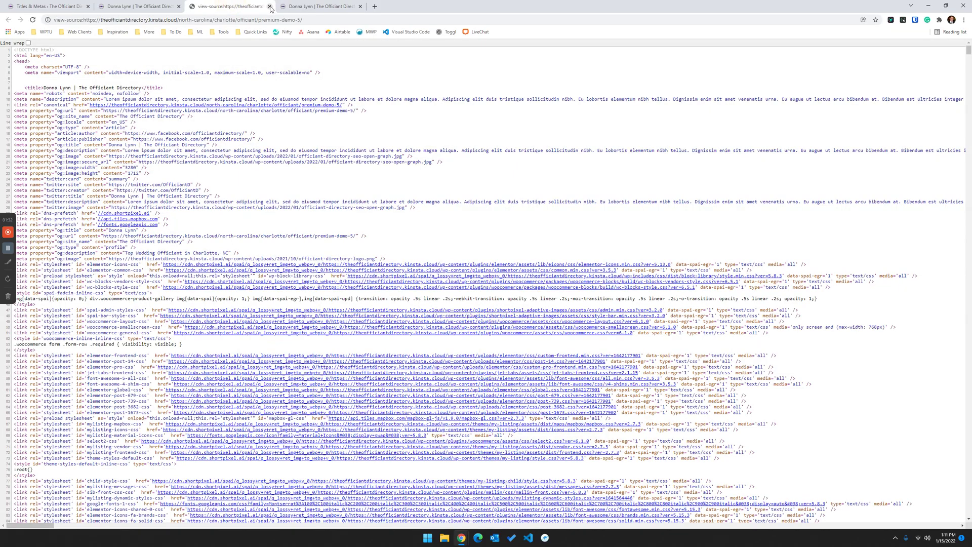
{"action": "left_click", "coordinate": [270, 7]}
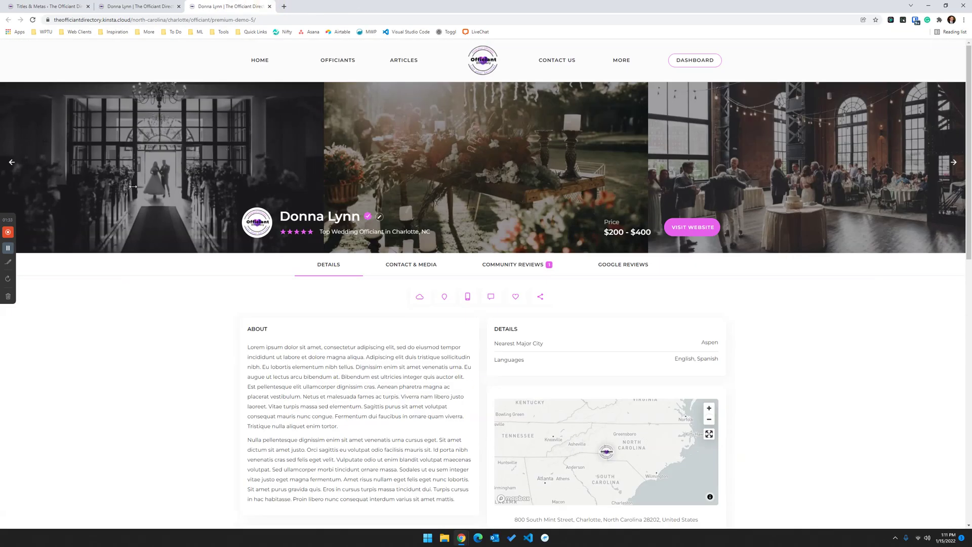
{"action": "left_click", "coordinate": [33, 21]}
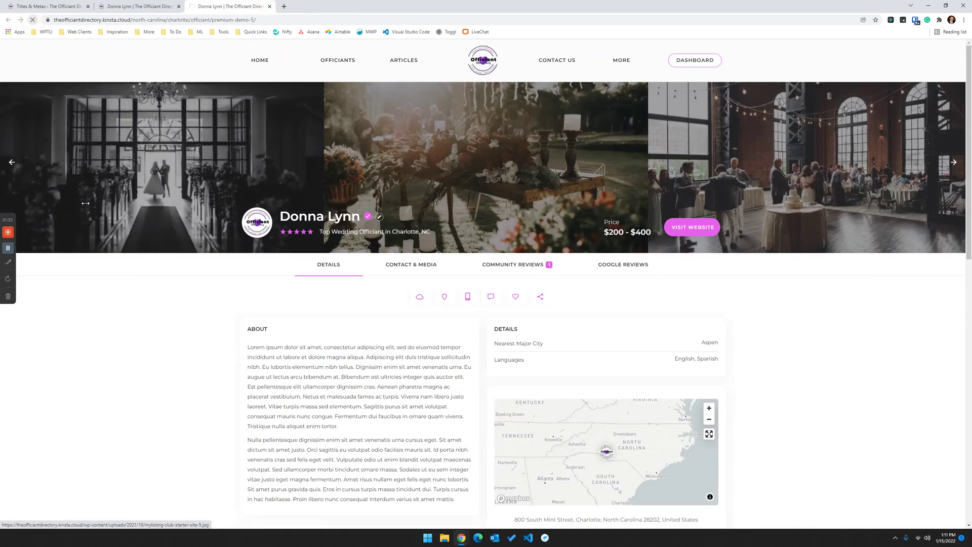
{"action": "right_click", "coordinate": [130, 348]}
{"action": "right_click", "coordinate": [115, 345]}
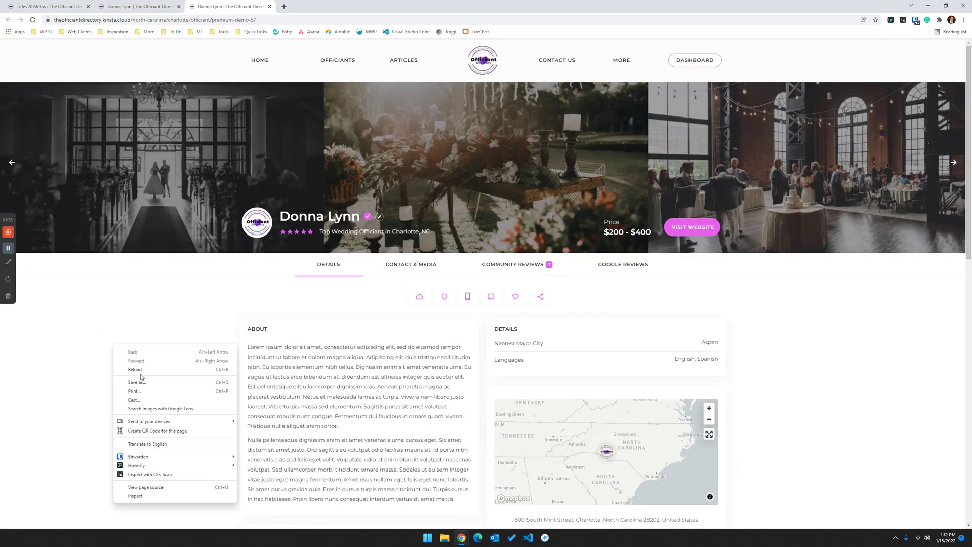
{"action": "left_click", "coordinate": [157, 487]}
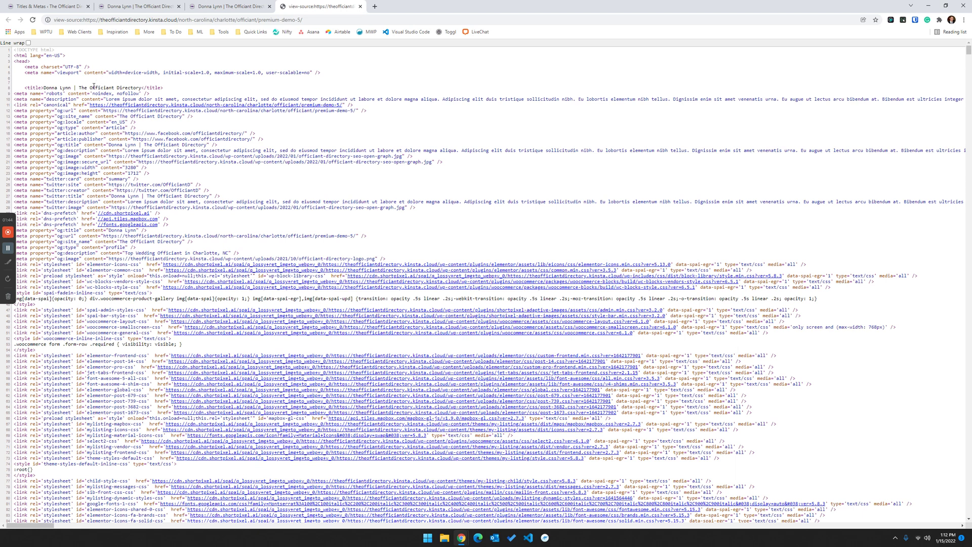
Step: Highlight the title text in the listing's page source, and duplicate the source tab for comparison
{"action": "left_click_drag", "start_coordinate": [43, 87], "coordinate": [142, 87]}
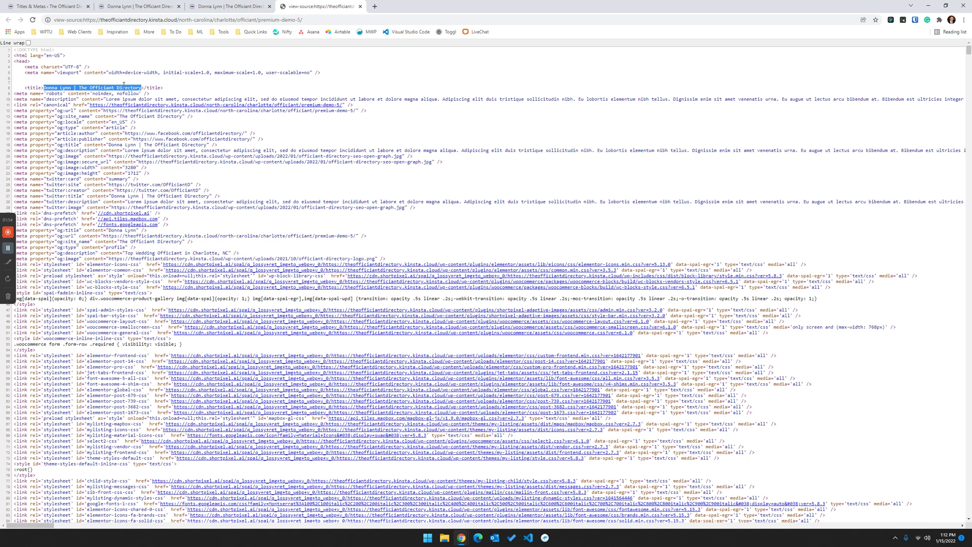
{"action": "left_click", "coordinate": [161, 85]}
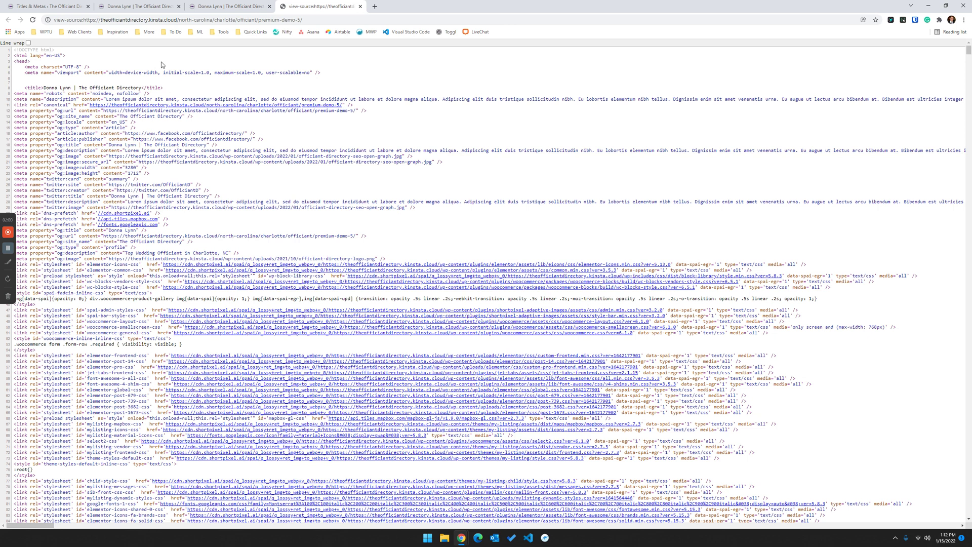
{"action": "right_click", "coordinate": [311, 6]}
{"action": "left_click", "coordinate": [362, 66]}
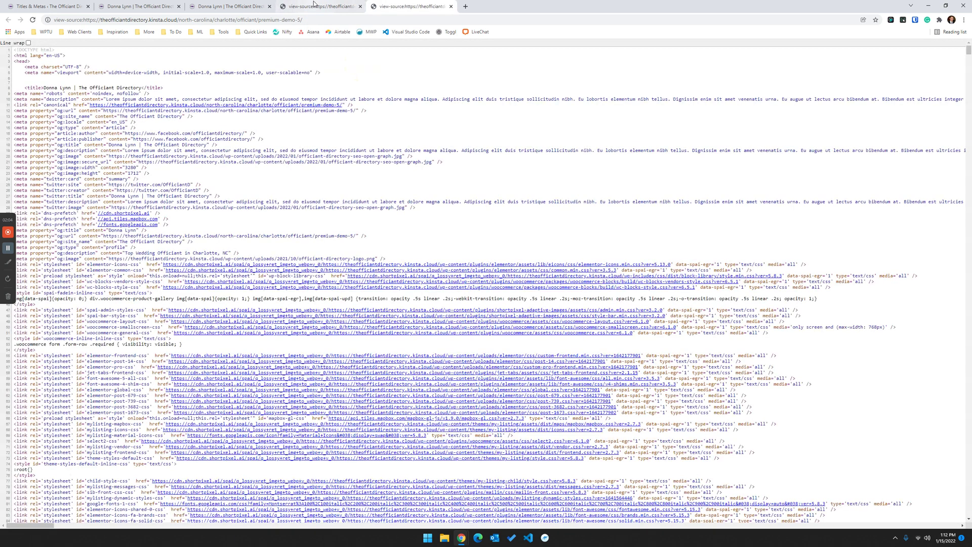
Step: Open the site's plugin list in a separate tab placed first and deactivate the SEOPress plugin
{"action": "left_click", "coordinate": [48, 7]}
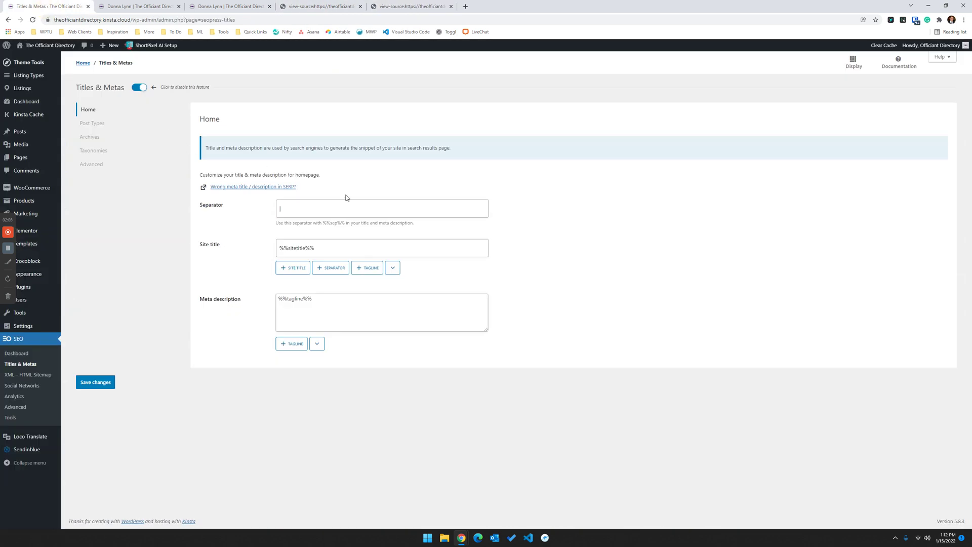
{"action": "right_click", "coordinate": [23, 288]}
{"action": "left_click", "coordinate": [48, 290]}
{"action": "left_click_drag", "start_coordinate": [122, 6], "coordinate": [48, 6]}
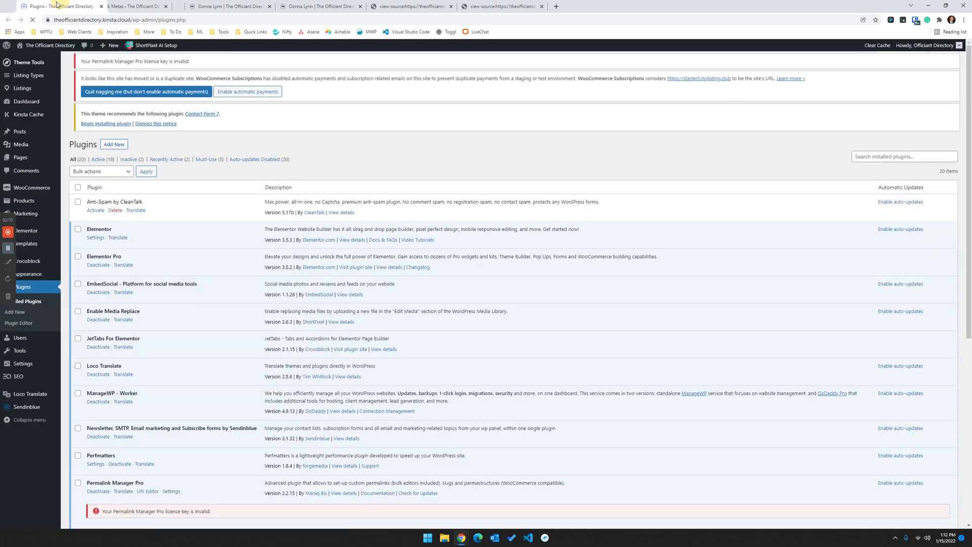
{"action": "scroll", "coordinate": [150, 318], "scroll_direction": "down", "scroll_amount": 5}
{"action": "scroll", "coordinate": [145, 317], "scroll_direction": "down", "scroll_amount": 3}
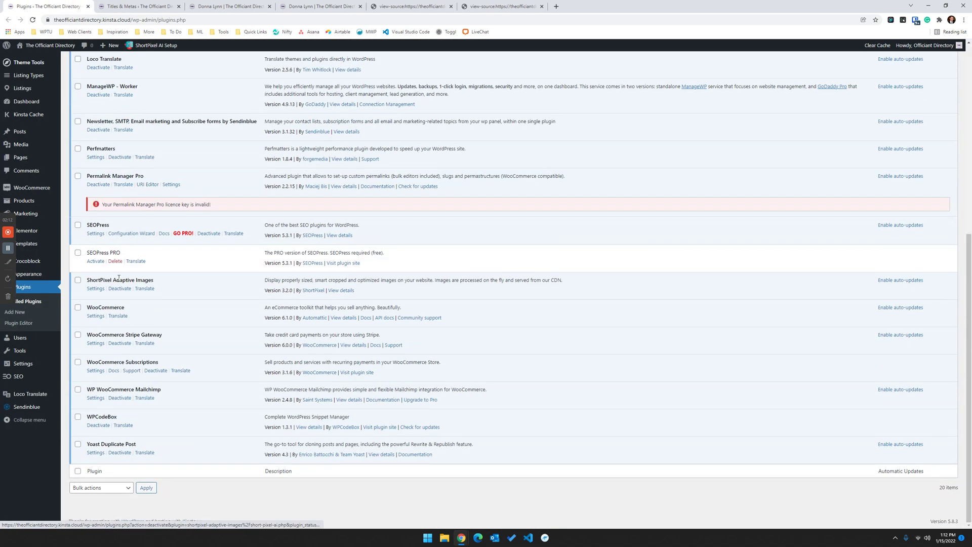
{"action": "left_click", "coordinate": [206, 234]}
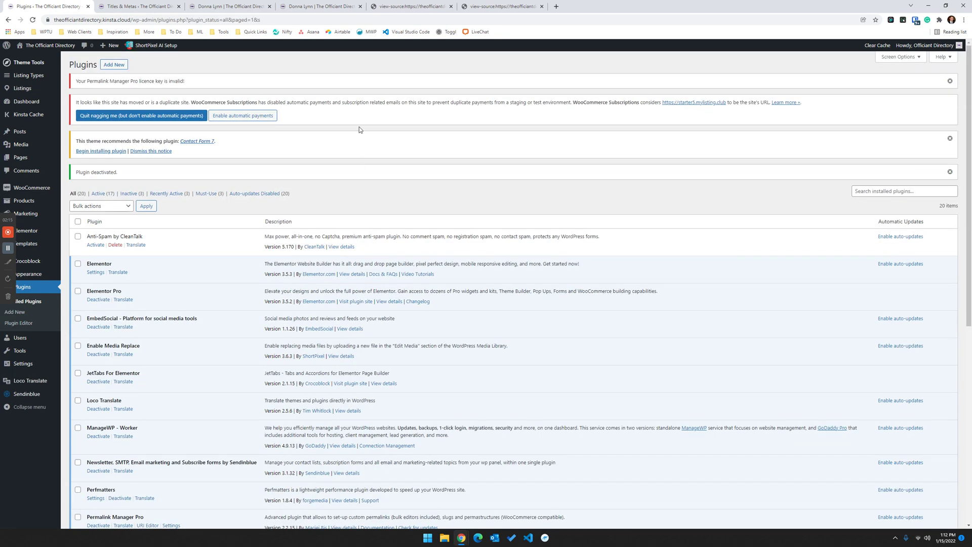
Step: Reload the duplicated listing source, examine the title tag's separator without SEOPress, and close the older source tab
{"action": "left_click", "coordinate": [504, 6]}
{"action": "left_click", "coordinate": [33, 20]}
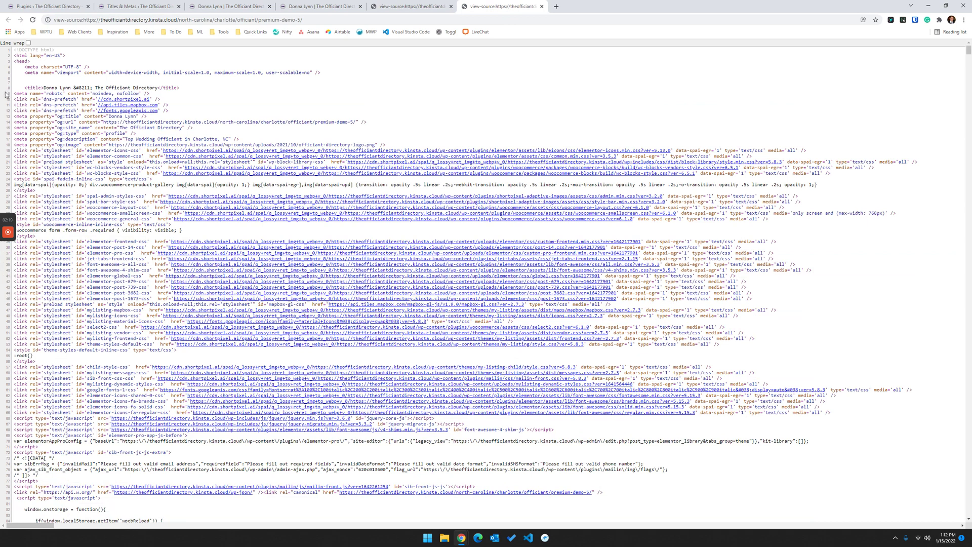
{"action": "left_click_drag", "start_coordinate": [25, 86], "coordinate": [75, 88]}
{"action": "left_click", "coordinate": [89, 85]}
{"action": "left_click", "coordinate": [197, 101]}
{"action": "left_click", "coordinate": [450, 6]}
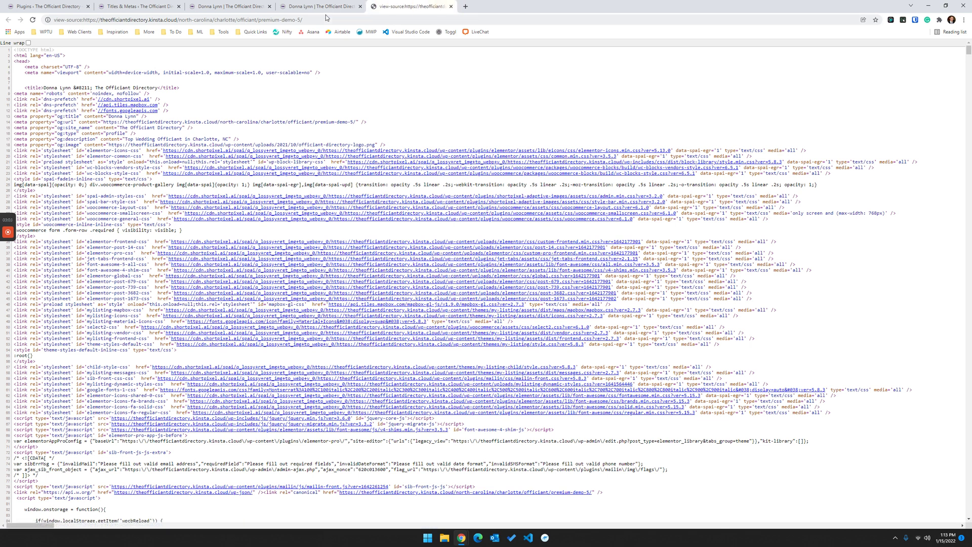
Step: Reactivate the SEOPress plugin in the site's plugin list
{"action": "left_click", "coordinate": [58, 5]}
{"action": "scroll", "coordinate": [146, 232], "scroll_direction": "down", "scroll_amount": 6}
{"action": "left_click", "coordinate": [95, 271]}
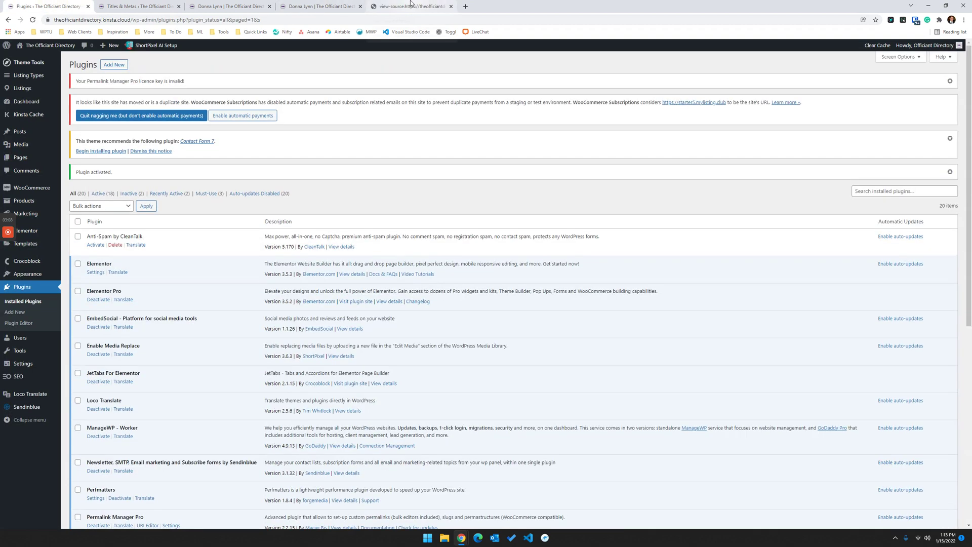
Step: Reload the listing's page source and examine the separator in the title tag with SEOPress active
{"action": "left_click", "coordinate": [410, 5]}
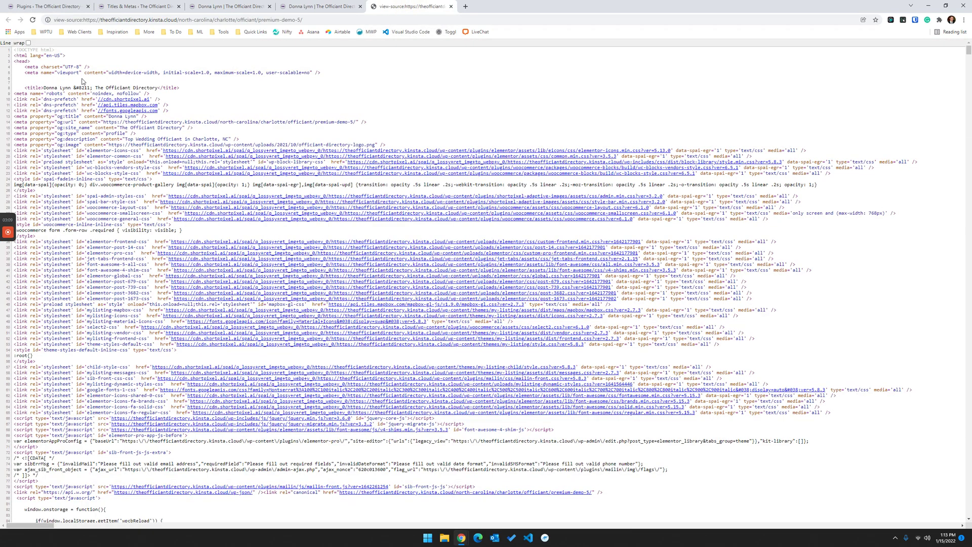
{"action": "left_click", "coordinate": [32, 21]}
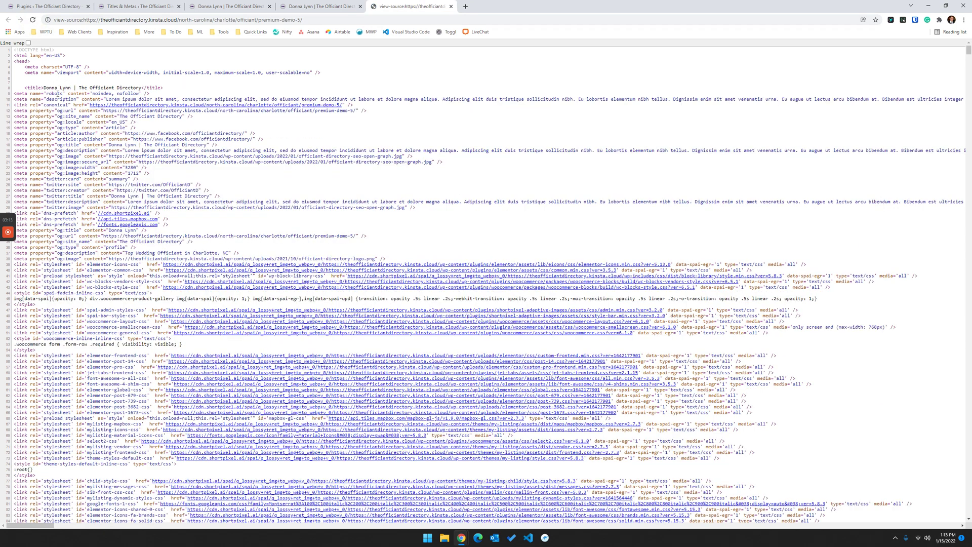
{"action": "left_click_drag", "start_coordinate": [71, 87], "coordinate": [79, 87]}
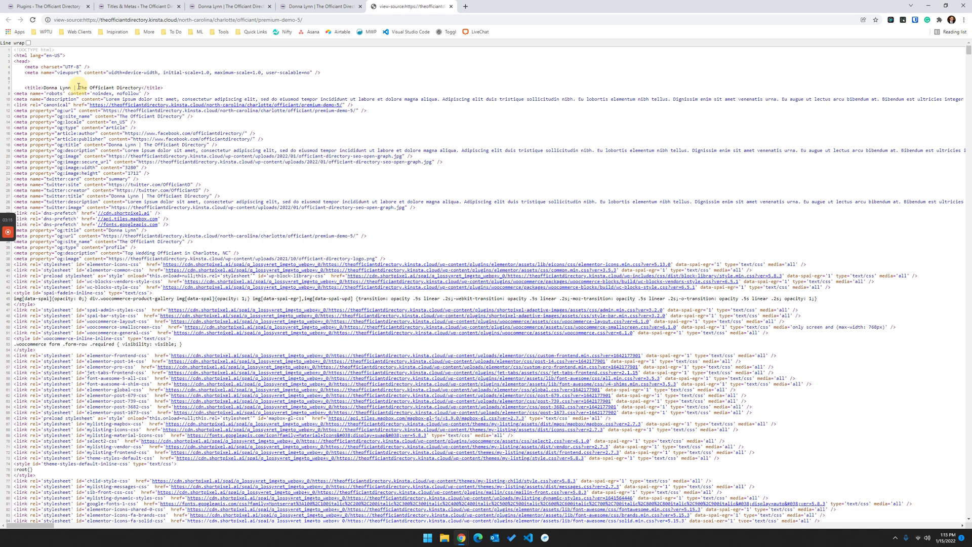
{"action": "left_click", "coordinate": [195, 91]}
Step: Highlight and examine the meta description line in the listing's page source
{"action": "triple_click", "coordinate": [70, 95]}
{"action": "triple_click", "coordinate": [134, 100]}
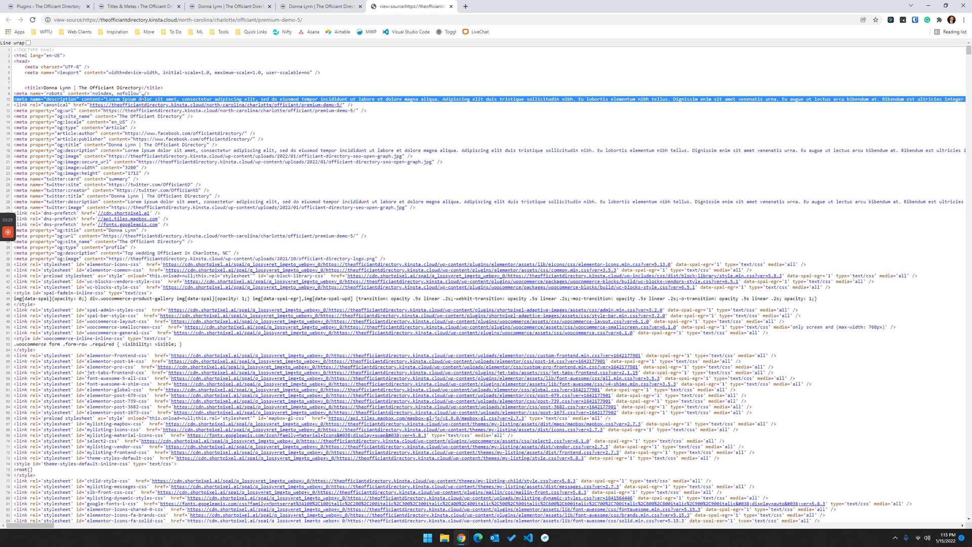
{"action": "left_click", "coordinate": [144, 92]}
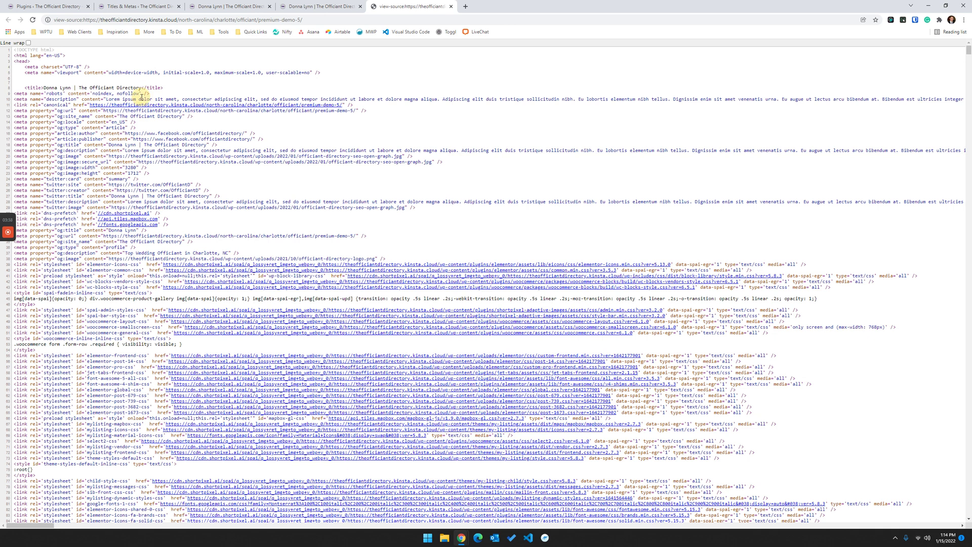
{"action": "triple_click", "coordinate": [141, 98]}
{"action": "double_click", "coordinate": [92, 99]}
{"action": "triple_click", "coordinate": [77, 99]}
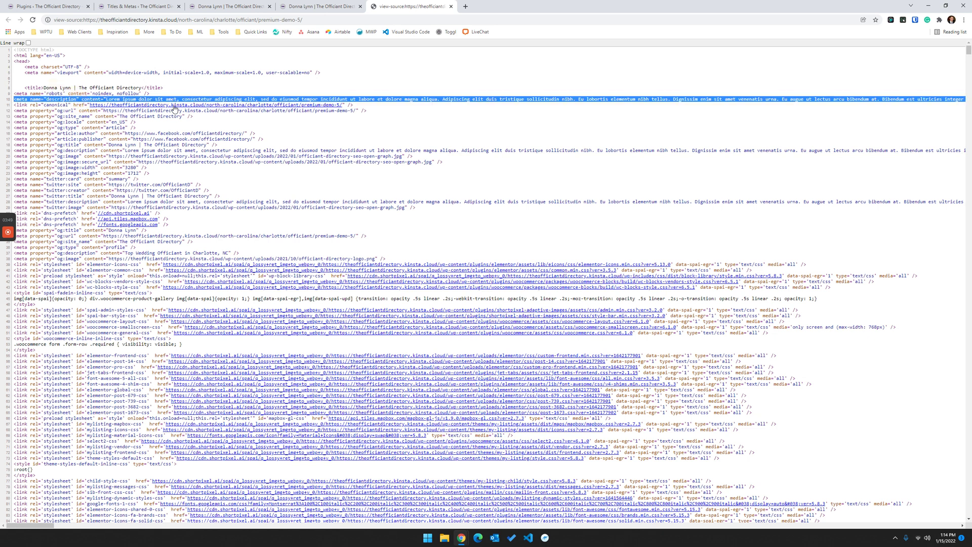
{"action": "triple_click", "coordinate": [108, 96]}
Step: Switch to the SEOPress guide window and review its default listing meta explanation and the Apply Meta to Listings With SEOPress instructions
{"action": "key", "text": "alt+Tab"}
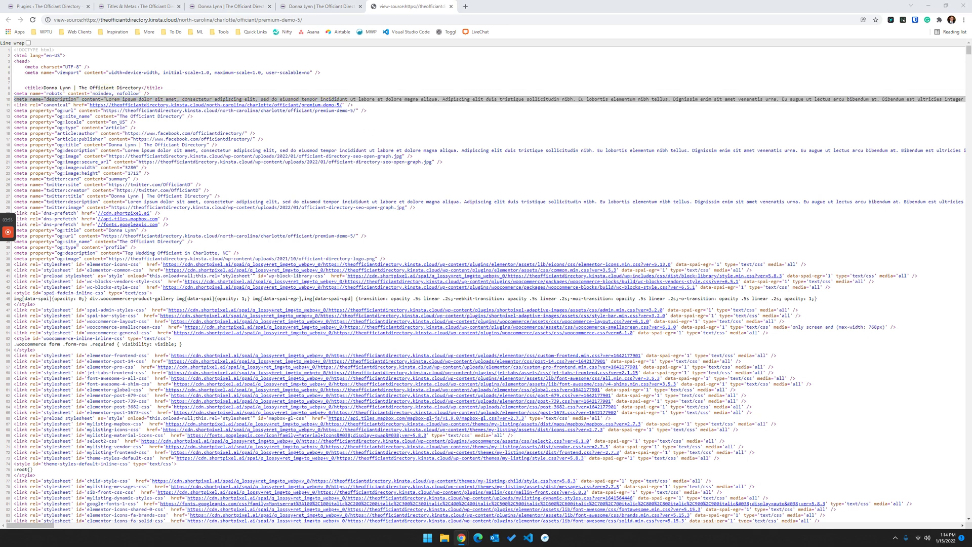
{"action": "left_click_drag", "start_coordinate": [971, 101], "coordinate": [253, 1]}
{"action": "scroll", "coordinate": [339, 194], "scroll_direction": "down", "scroll_amount": 13}
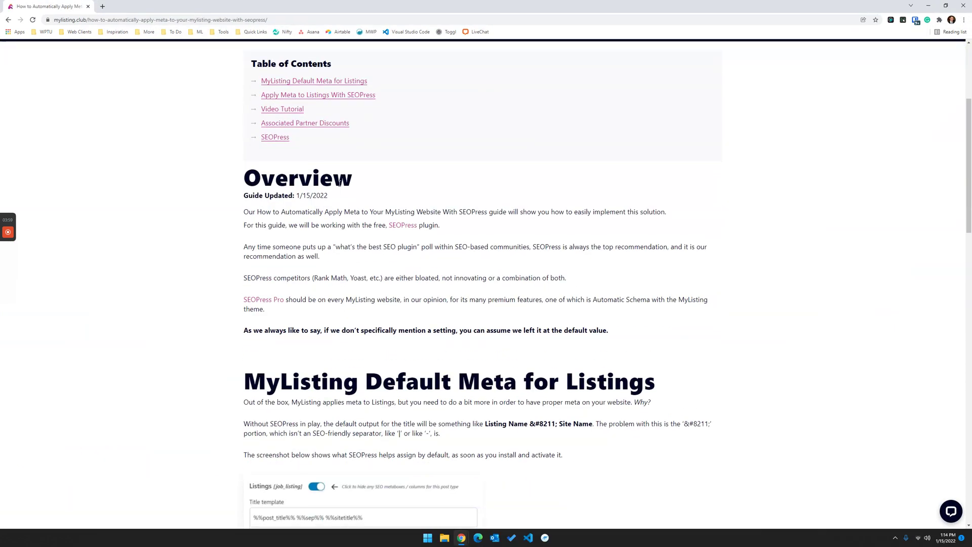
{"action": "scroll", "coordinate": [242, 212], "scroll_direction": "down", "scroll_amount": 5}
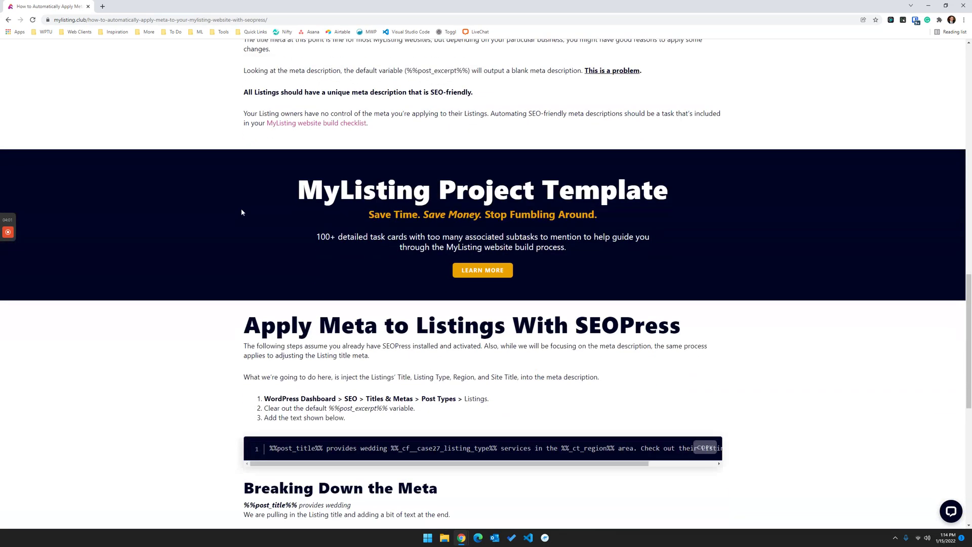
{"action": "scroll", "coordinate": [242, 212], "scroll_direction": "up", "scroll_amount": 2}
{"action": "scroll", "coordinate": [242, 213], "scroll_direction": "up", "scroll_amount": 3}
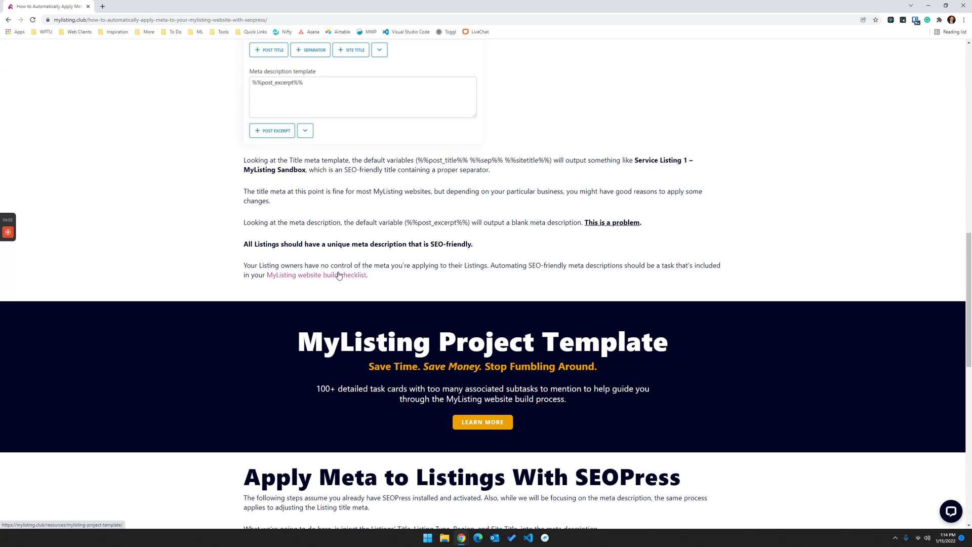
{"action": "scroll", "coordinate": [380, 289], "scroll_direction": "down", "scroll_amount": 2}
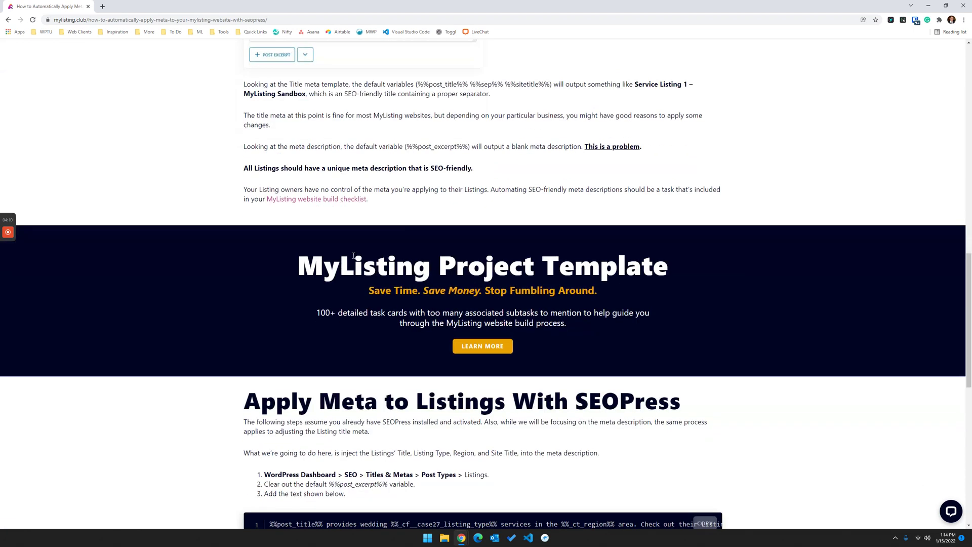
{"action": "scroll", "coordinate": [418, 253], "scroll_direction": "down", "scroll_amount": 2}
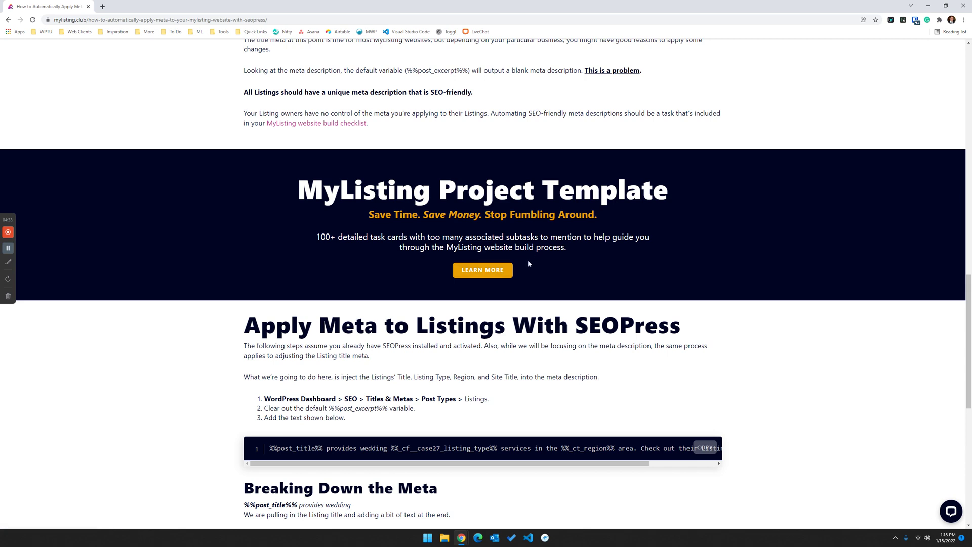
{"action": "scroll", "coordinate": [498, 228], "scroll_direction": "up", "scroll_amount": 1}
{"action": "scroll", "coordinate": [512, 231], "scroll_direction": "down", "scroll_amount": 1}
{"action": "scroll", "coordinate": [516, 232], "scroll_direction": "down", "scroll_amount": 3}
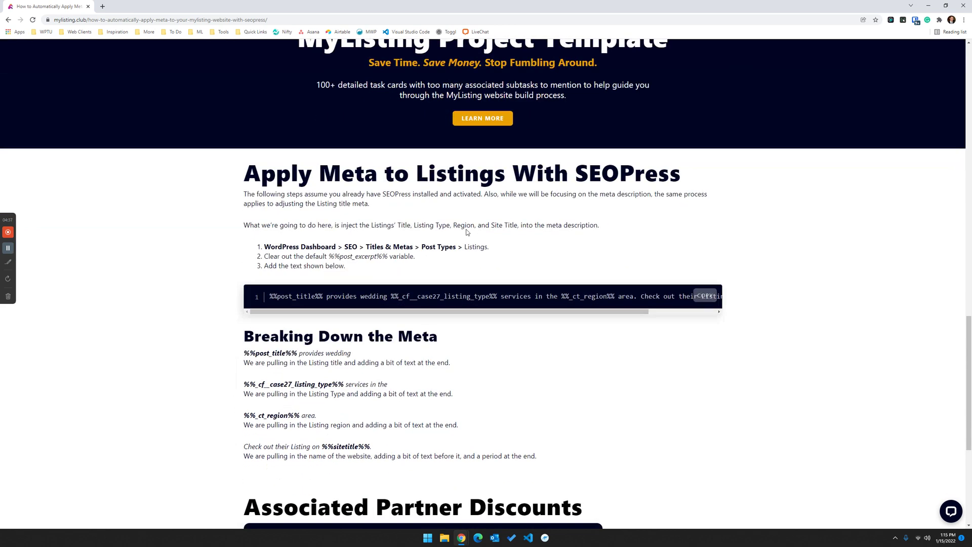
Step: Copy the meta description template code from the guide's Apply Meta to Listings With SEOPress section
{"action": "scroll", "coordinate": [376, 210], "scroll_direction": "down", "scroll_amount": 2}
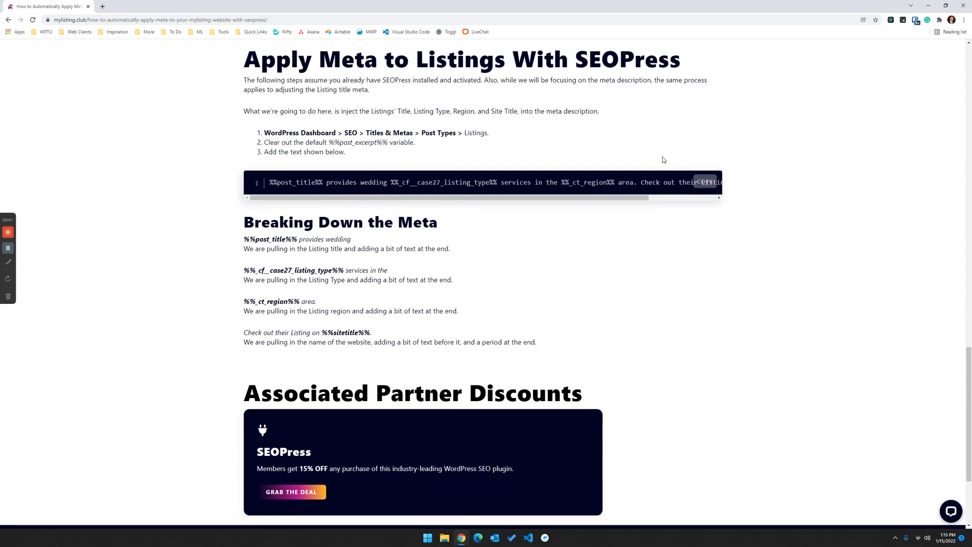
{"action": "left_click", "coordinate": [706, 182]}
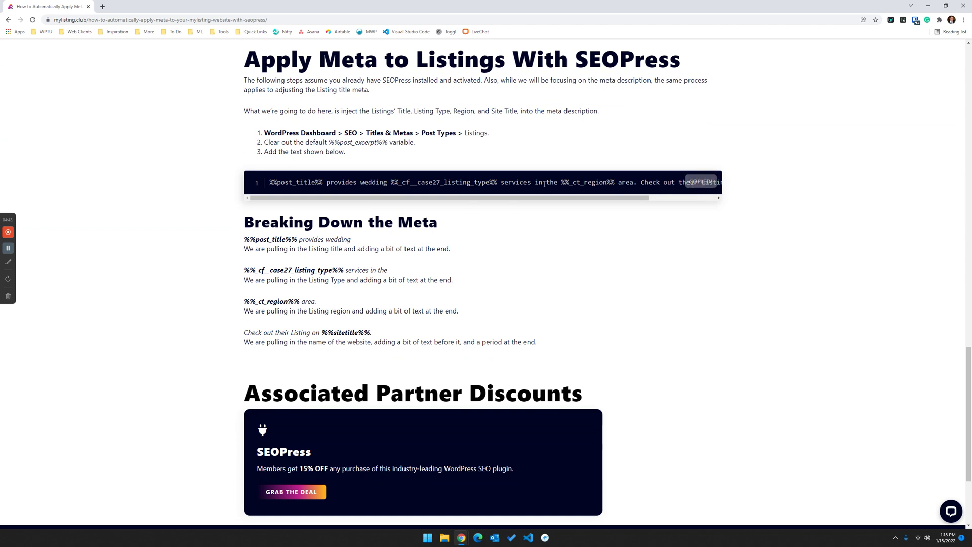
{"action": "left_click_drag", "start_coordinate": [59, 7], "coordinate": [971, 165]}
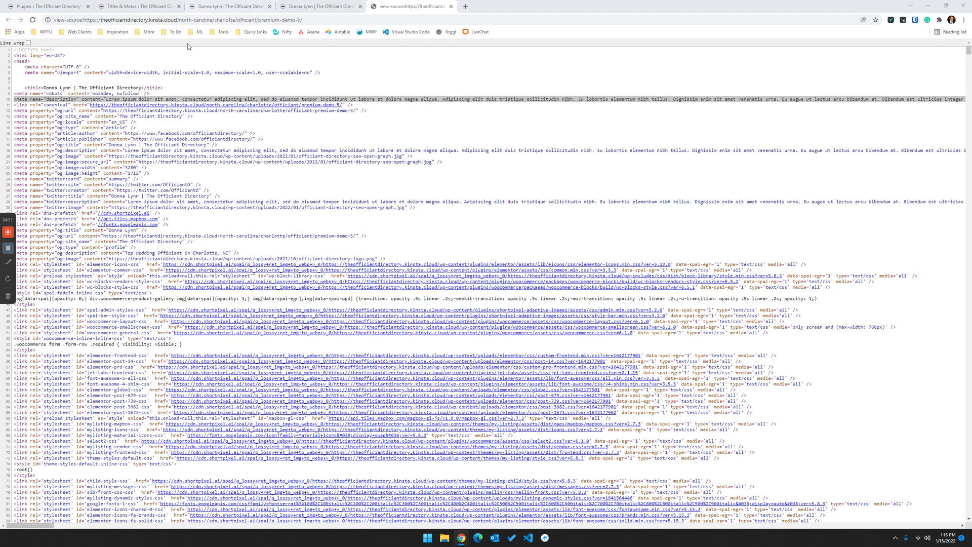
Step: Switch to the site's WordPress admin and open the Post Types settings of SEOPress Titles & Metas
{"action": "left_click", "coordinate": [87, 6]}
{"action": "left_click", "coordinate": [138, 6]}
{"action": "key", "text": "F5"}
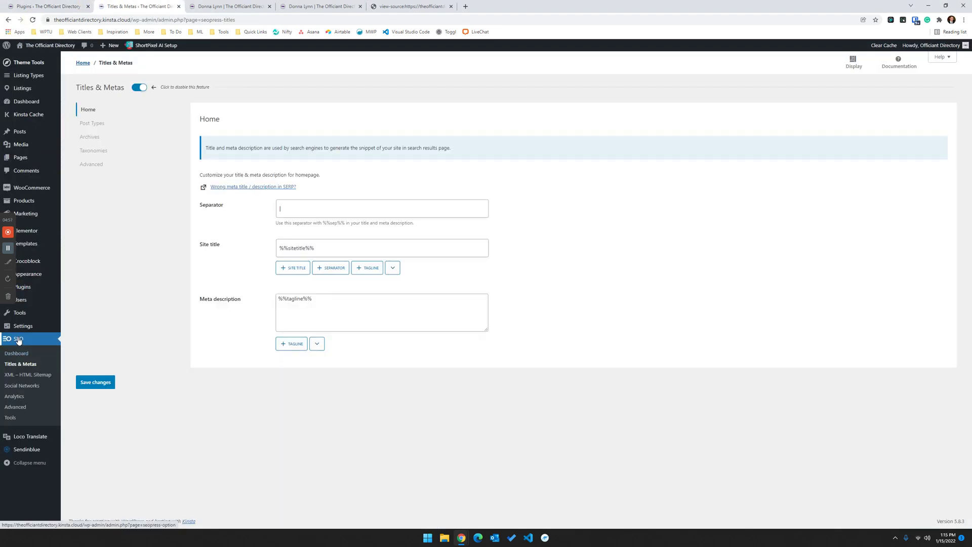
{"action": "left_click", "coordinate": [22, 364]}
{"action": "left_click", "coordinate": [93, 124]}
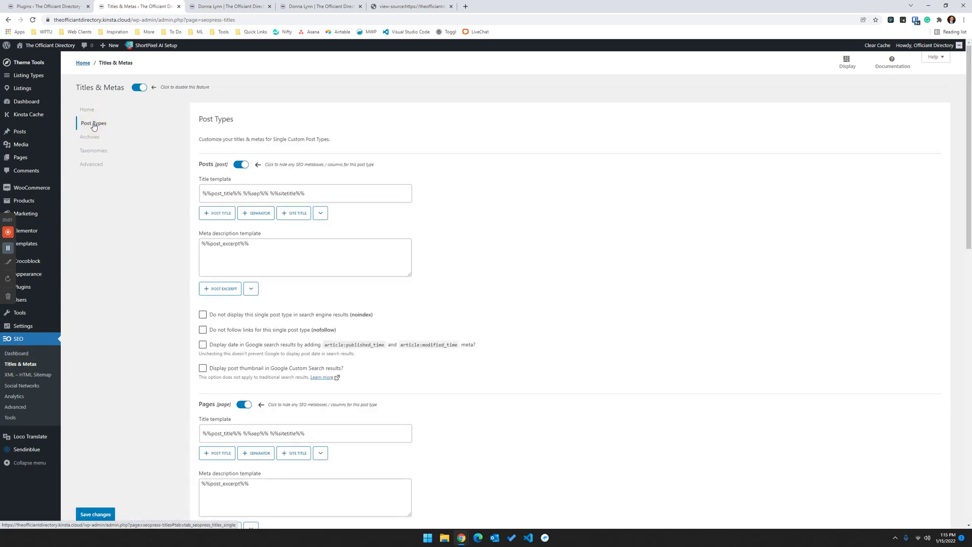
Step: Replace the Listings meta description template with "%%post_title%% provides wedding %%_cf__case27_listing_type%% services in the %%_ct_region%% area. Check out their Listing on %%sitetitle%%." and save
{"action": "scroll", "coordinate": [238, 201], "scroll_direction": "down", "scroll_amount": 7}
{"action": "scroll", "coordinate": [238, 202], "scroll_direction": "down", "scroll_amount": 4}
{"action": "triple_click", "coordinate": [201, 161]}
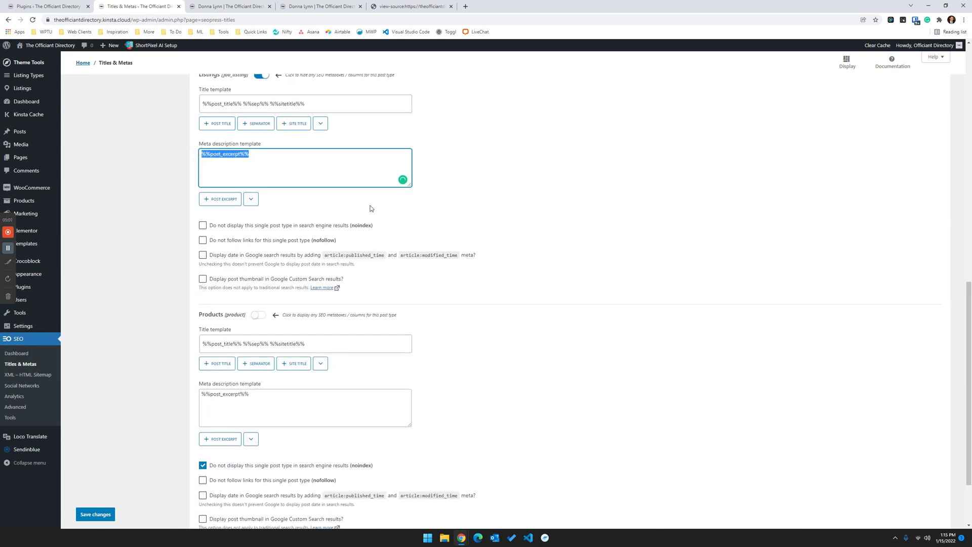
{"action": "key", "text": "BackSpace"}
{"action": "key", "text": "ctrl+v"}
{"action": "left_click", "coordinate": [476, 181]}
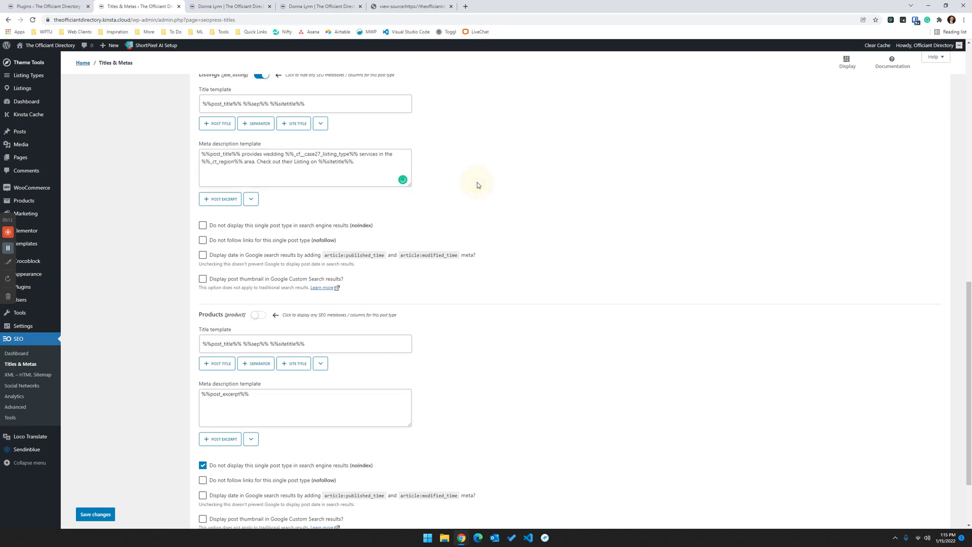
{"action": "left_click", "coordinate": [96, 514]}
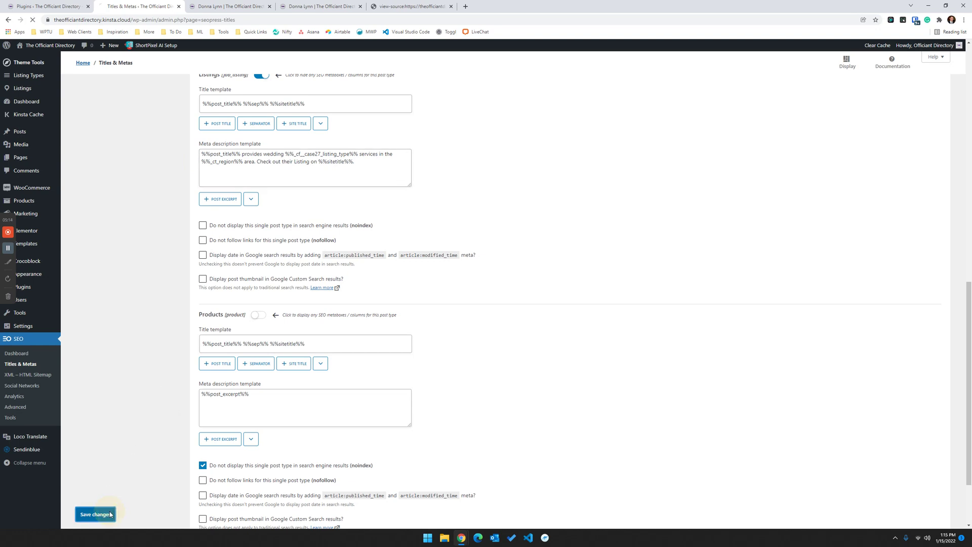
Step: Duplicate the listing's page source view and reload the duplicate to apply the saved meta template
{"action": "left_click", "coordinate": [400, 6]}
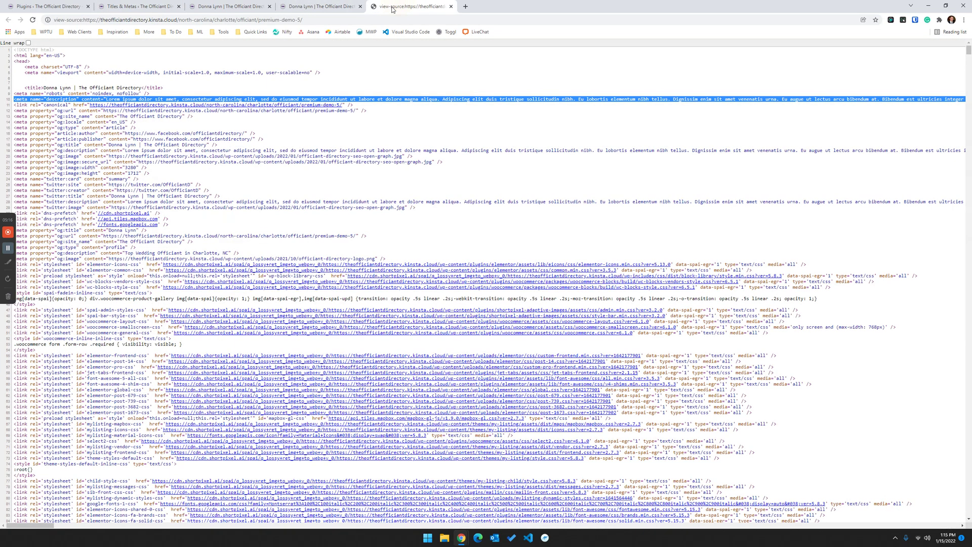
{"action": "right_click", "coordinate": [398, 7]}
{"action": "left_click", "coordinate": [439, 63]}
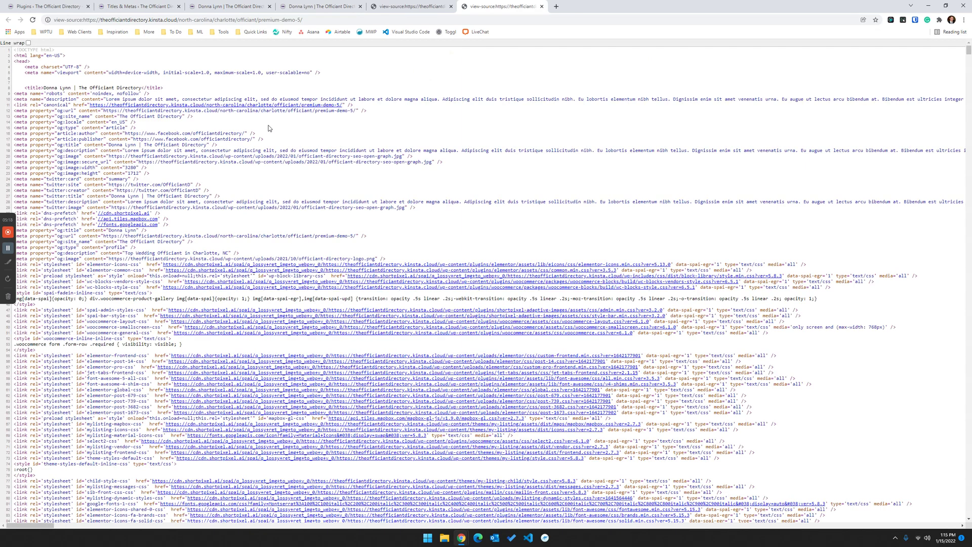
{"action": "left_click", "coordinate": [33, 19]}
Step: Compare the meta description line in the original page source with the one in the reloaded duplicate
{"action": "left_click", "coordinate": [390, 6]}
{"action": "left_click", "coordinate": [175, 84]}
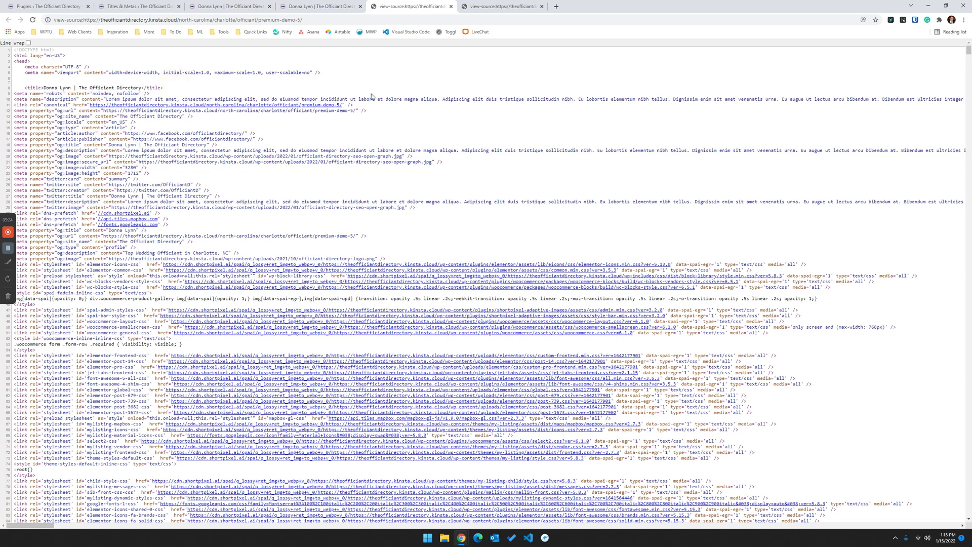
{"action": "double_click", "coordinate": [198, 99]}
{"action": "left_click", "coordinate": [460, 5]}
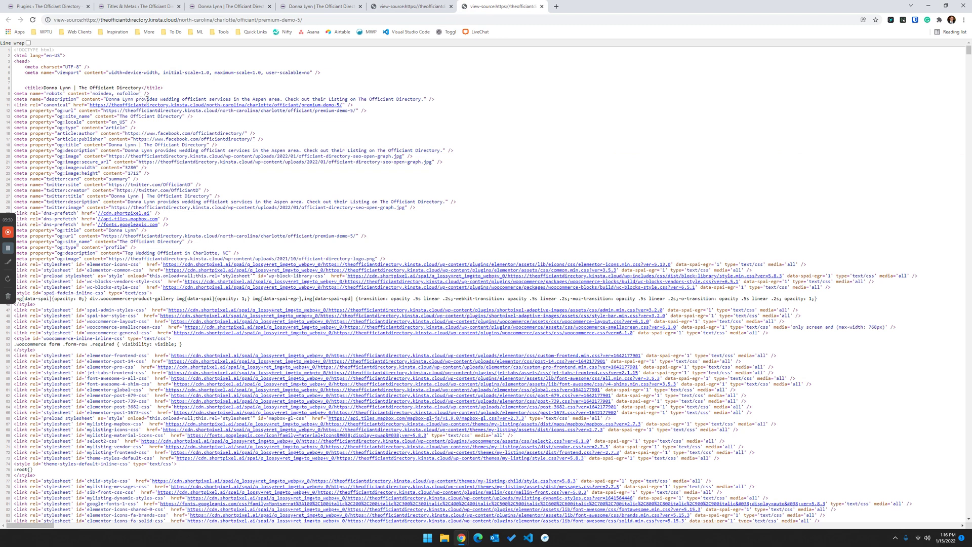
{"action": "left_click_drag", "start_coordinate": [104, 99], "coordinate": [427, 99]}
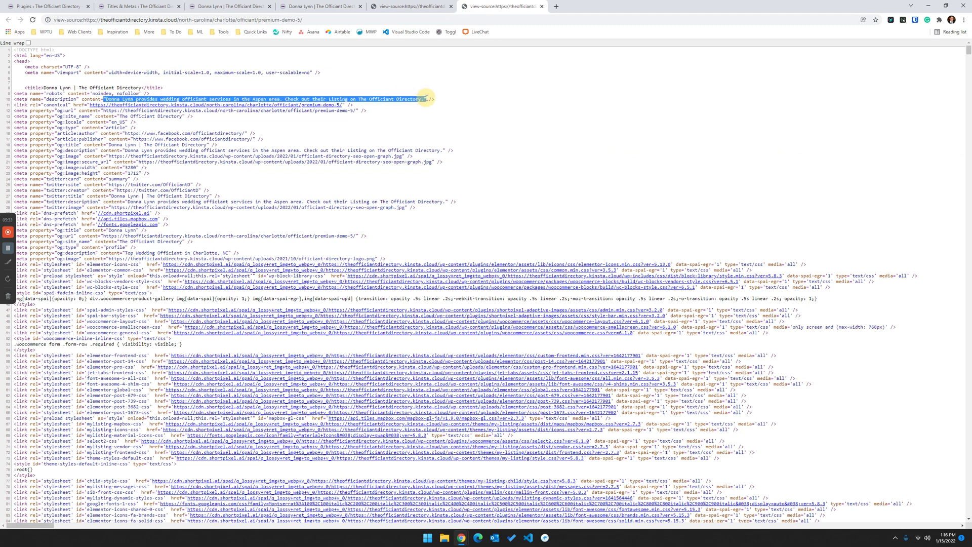
{"action": "left_click", "coordinate": [472, 100]}
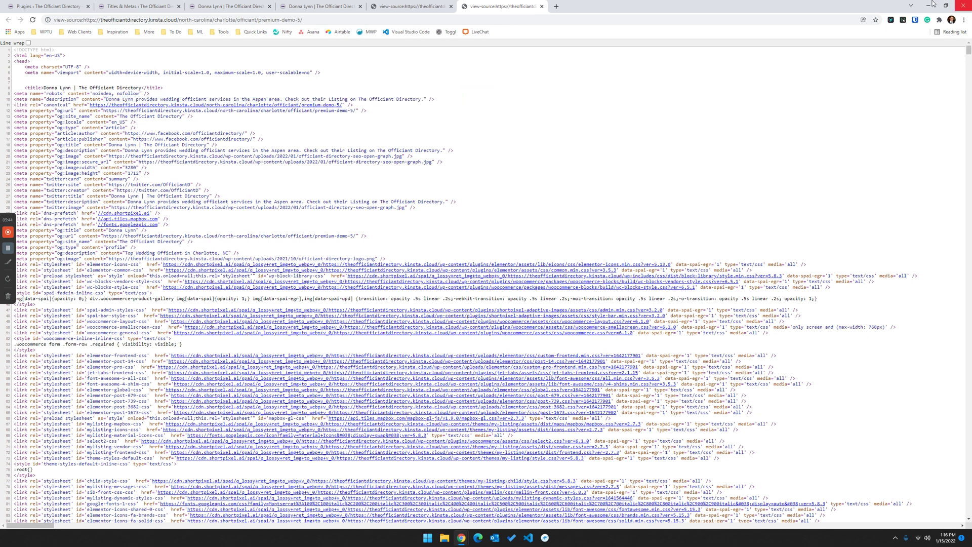
Step: Return to the SEOPress guide and examine the %%post_title%% variable and its trailing text in Breaking Down the Meta
{"action": "key", "text": "alt+Tab"}
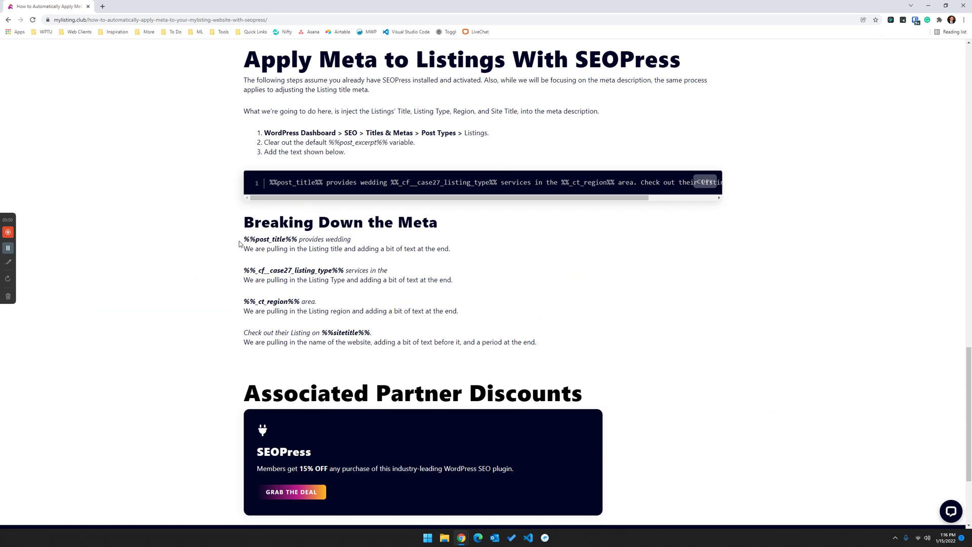
{"action": "left_click_drag", "start_coordinate": [243, 239], "coordinate": [298, 239]}
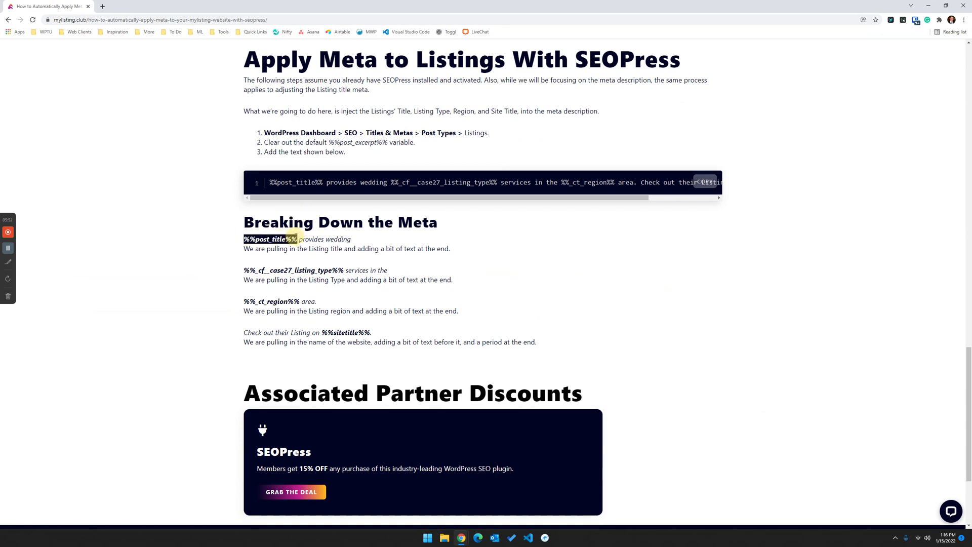
{"action": "left_click", "coordinate": [297, 258]}
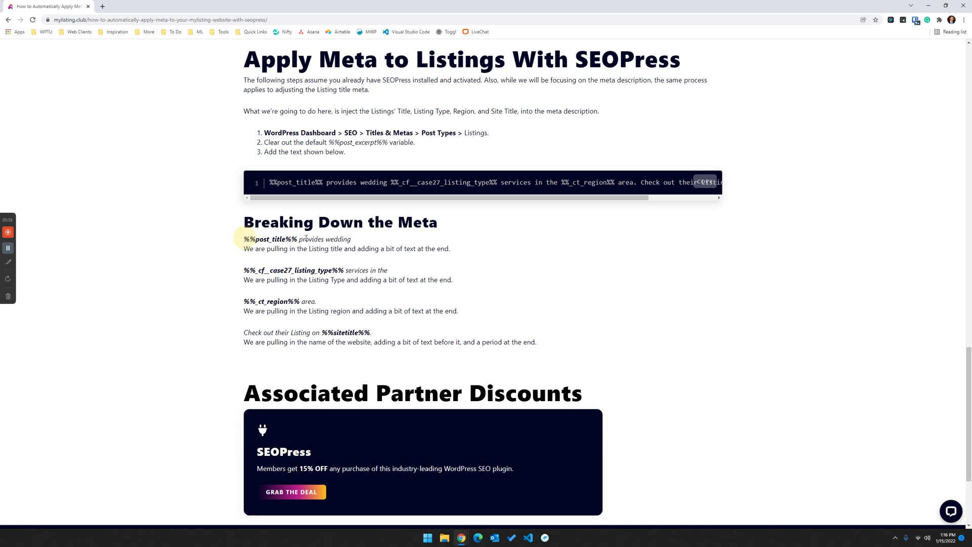
{"action": "left_click_drag", "start_coordinate": [297, 239], "coordinate": [353, 242]}
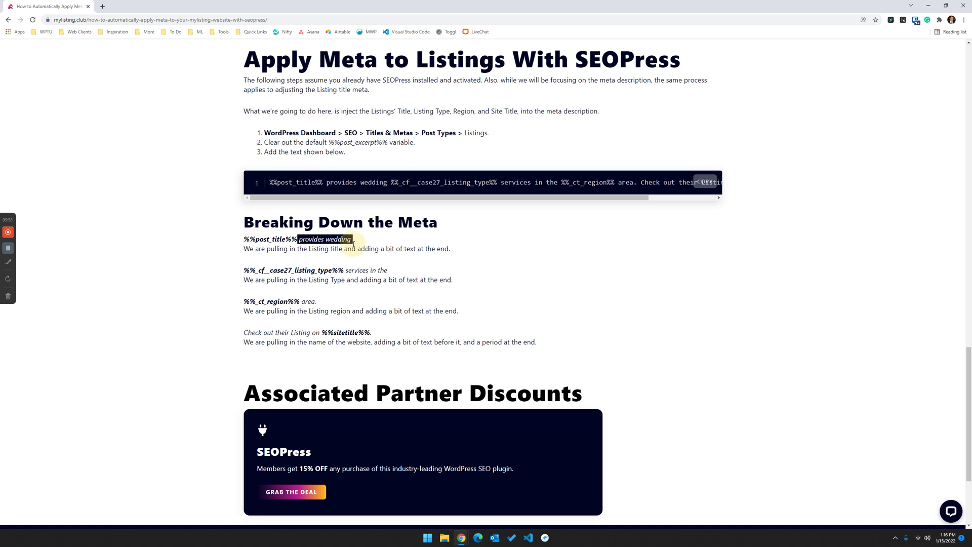
Step: Examine the %%_cf__case27_listing_type%% variable and its "services in the" text in the guide's meta breakdown
{"action": "left_click_drag", "start_coordinate": [245, 268], "coordinate": [388, 270]}
{"action": "left_click", "coordinate": [357, 268]}
{"action": "left_click", "coordinate": [360, 259]}
{"action": "left_click", "coordinate": [357, 246]}
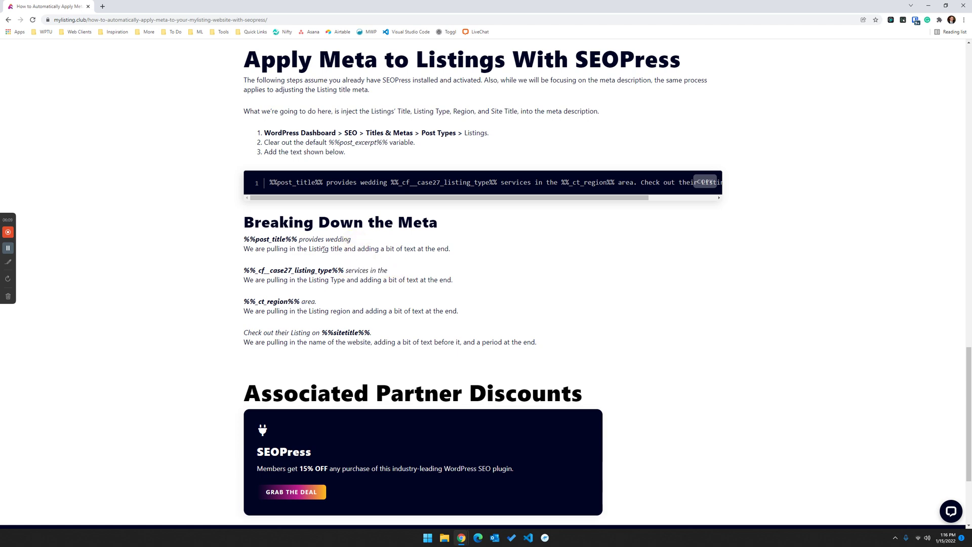
{"action": "left_click_drag", "start_coordinate": [244, 270], "coordinate": [407, 268]}
{"action": "left_click", "coordinate": [347, 270]}
{"action": "left_click", "coordinate": [406, 273]}
Step: Examine the %%_ct_region%% and %%sitetitle%% variables with their surrounding text in the guide's meta breakdown
{"action": "scroll", "coordinate": [369, 301], "scroll_direction": "down", "scroll_amount": 1}
{"action": "left_click_drag", "start_coordinate": [243, 267], "coordinate": [302, 264]}
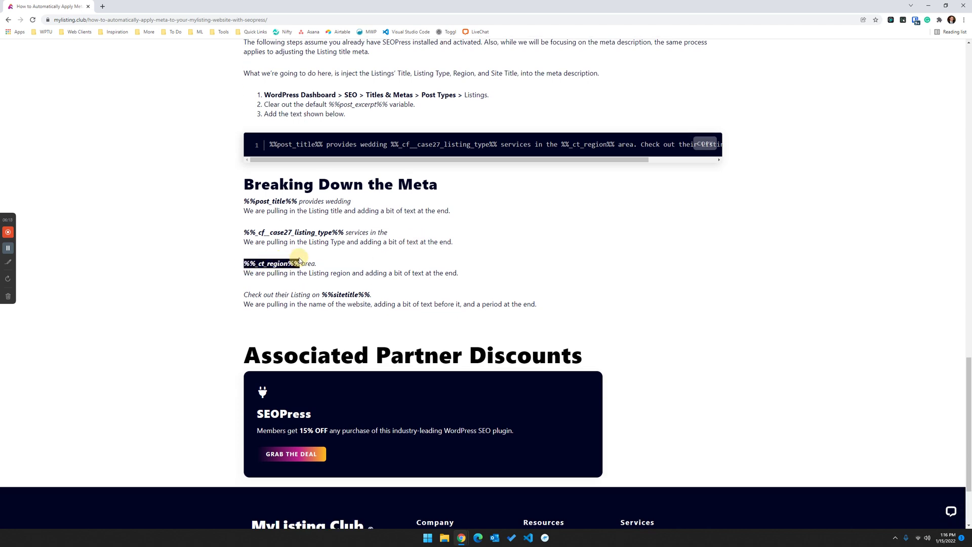
{"action": "left_click", "coordinate": [366, 261]}
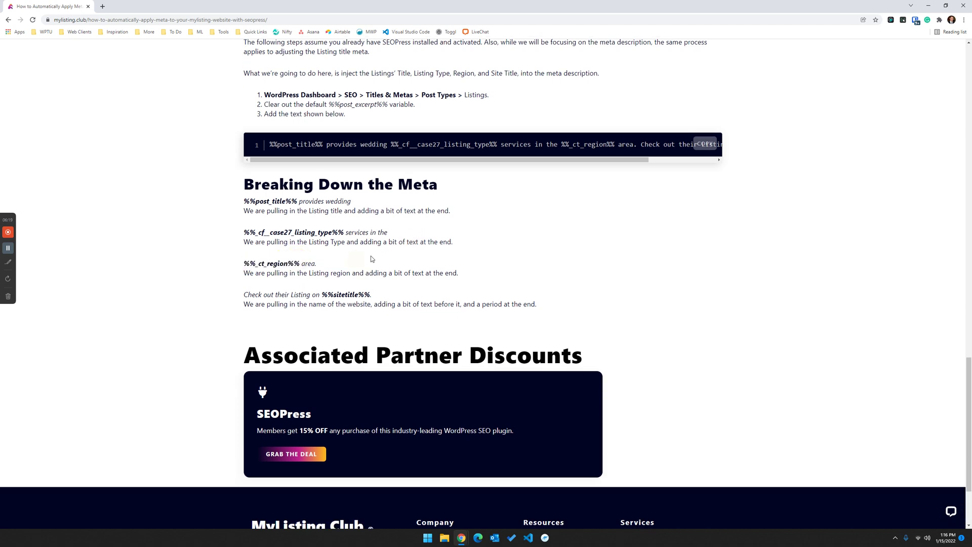
{"action": "left_click", "coordinate": [314, 266]}
{"action": "left_click", "coordinate": [338, 262]}
{"action": "left_click_drag", "start_coordinate": [245, 296], "coordinate": [289, 295]}
{"action": "left_click", "coordinate": [348, 289]}
{"action": "left_click", "coordinate": [318, 293]}
{"action": "left_click_drag", "start_coordinate": [372, 294], "coordinate": [320, 295]}
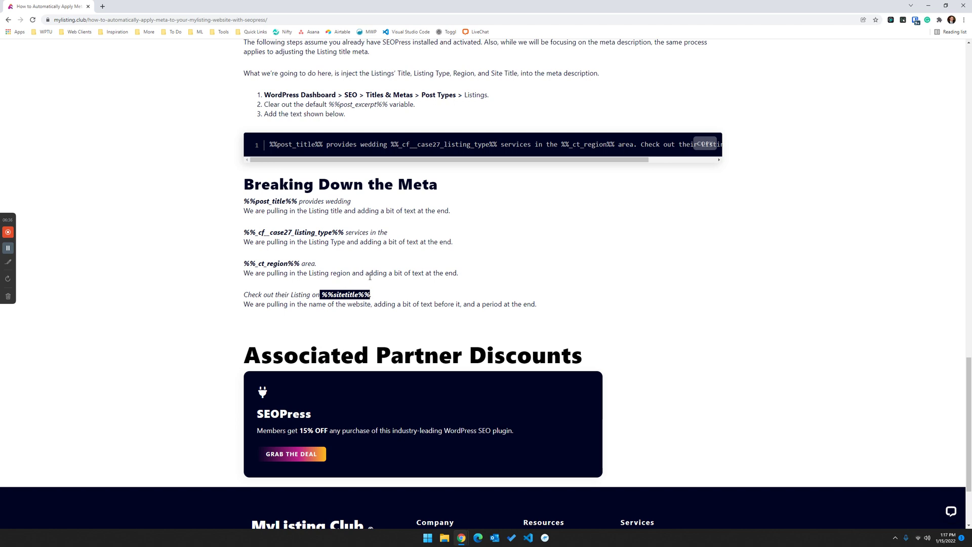
Step: Switch to the reloaded page source and examine the title, listing type, region and site title parts of the meta description
{"action": "left_click_drag", "start_coordinate": [63, 9], "coordinate": [971, 238]}
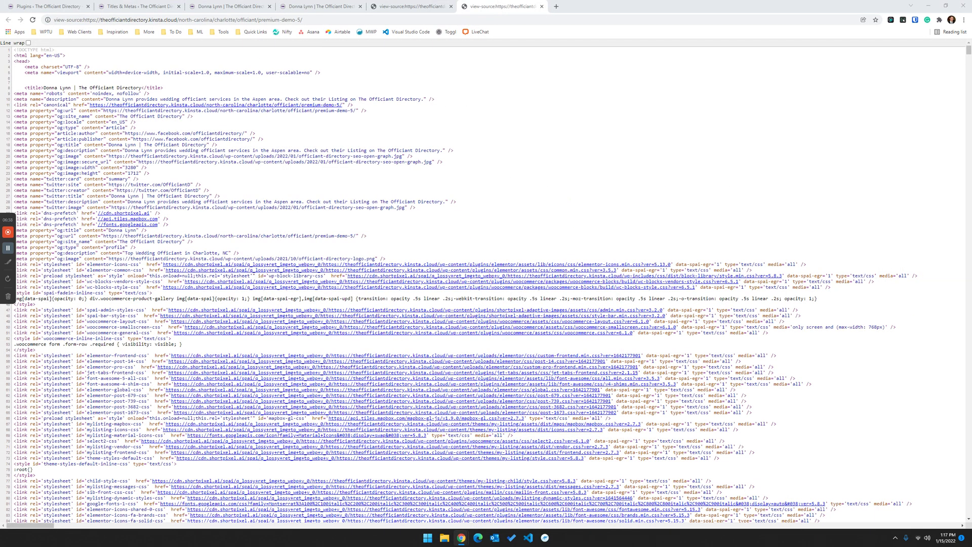
{"action": "left_click_drag", "start_coordinate": [106, 99], "coordinate": [424, 96]}
{"action": "left_click", "coordinate": [484, 113]}
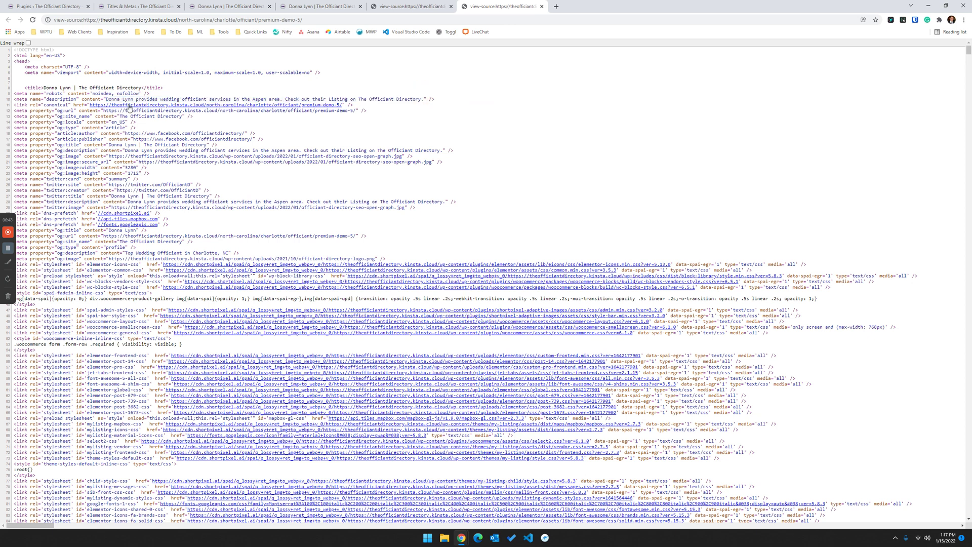
{"action": "left_click_drag", "start_coordinate": [135, 100], "coordinate": [106, 98]}
{"action": "left_click", "coordinate": [163, 97]}
{"action": "left_click_drag", "start_coordinate": [182, 99], "coordinate": [207, 97]}
{"action": "left_click", "coordinate": [245, 98]}
{"action": "double_click", "coordinate": [253, 98]}
{"action": "left_click", "coordinate": [318, 98]}
{"action": "left_click_drag", "start_coordinate": [359, 99], "coordinate": [422, 98]}
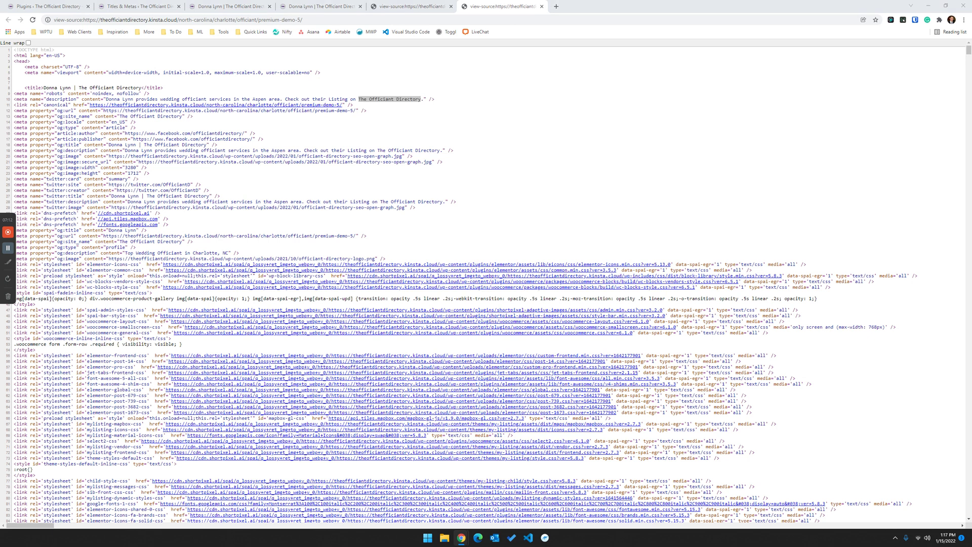
Step: Return to the guide and examine the _cf_ and _ct_ prefixes of the listing type and region variables
{"action": "left_click_drag", "start_coordinate": [970, 26], "coordinate": [124, 1]}
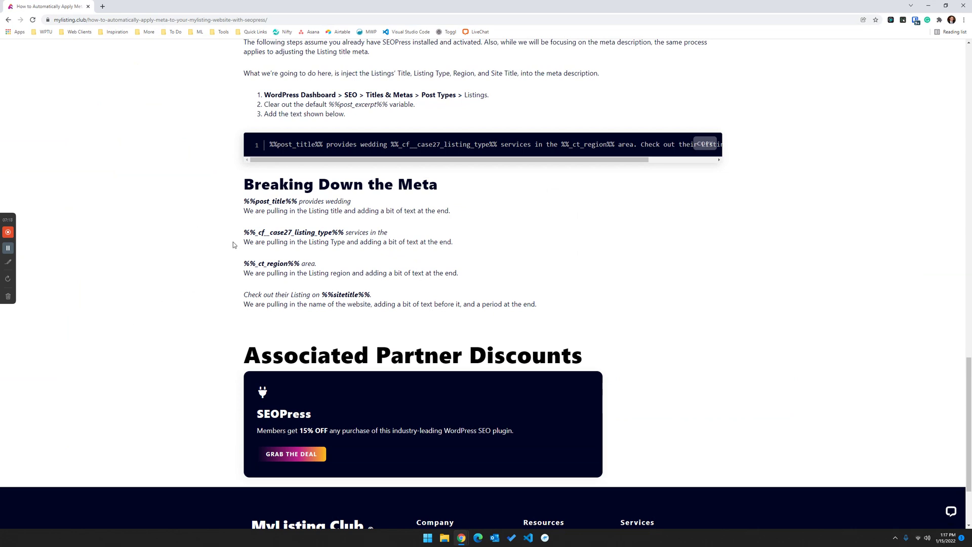
{"action": "left_click", "coordinate": [256, 263]}
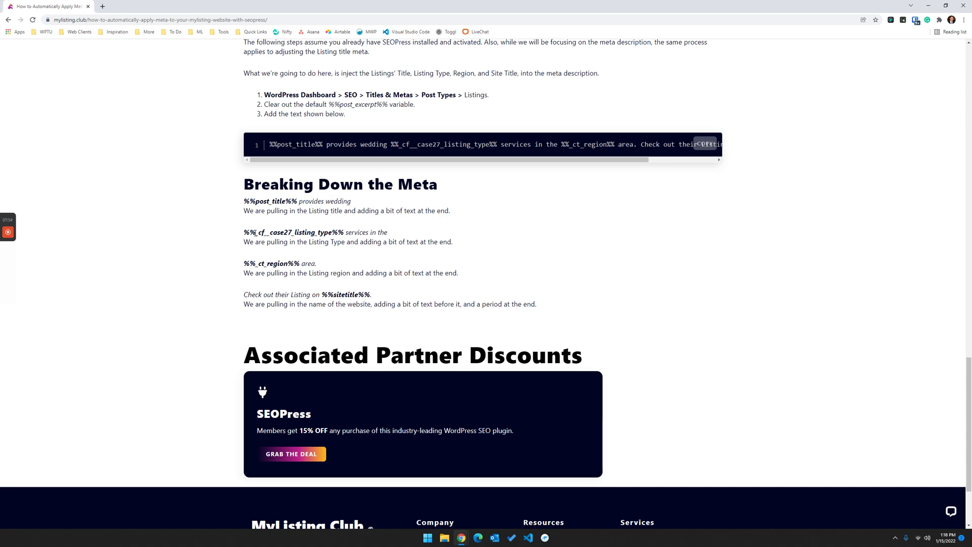
{"action": "left_click_drag", "start_coordinate": [258, 233], "coordinate": [254, 231]}
{"action": "left_click_drag", "start_coordinate": [291, 264], "coordinate": [225, 266]}
{"action": "left_click", "coordinate": [278, 263]}
{"action": "left_click", "coordinate": [258, 261]}
{"action": "left_click", "coordinate": [261, 261]}
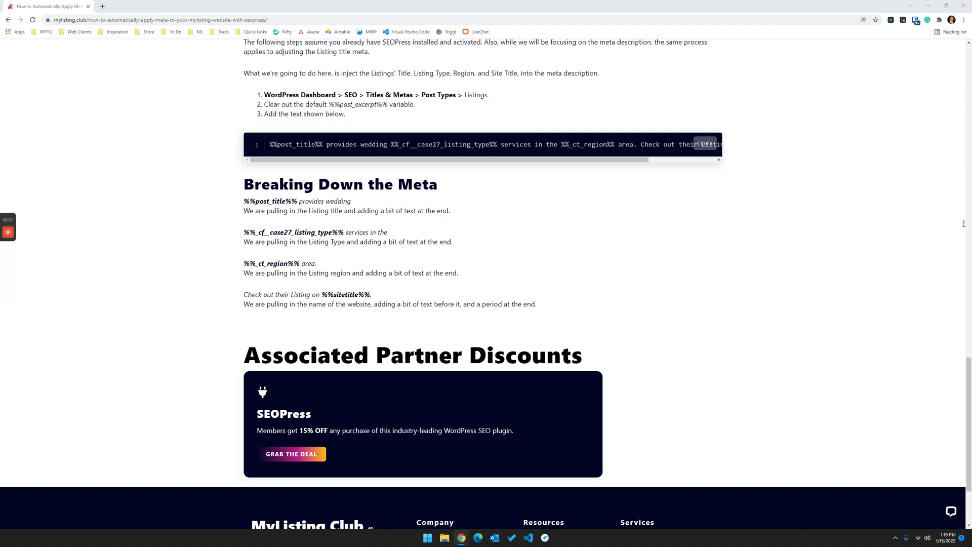
Step: Review the dynamic variables table in SEOPress's Manage Titles & Metas documentation, focusing on the custom field and custom taxonomy entries
{"action": "scroll", "coordinate": [525, 230], "scroll_direction": "down", "scroll_amount": 5}
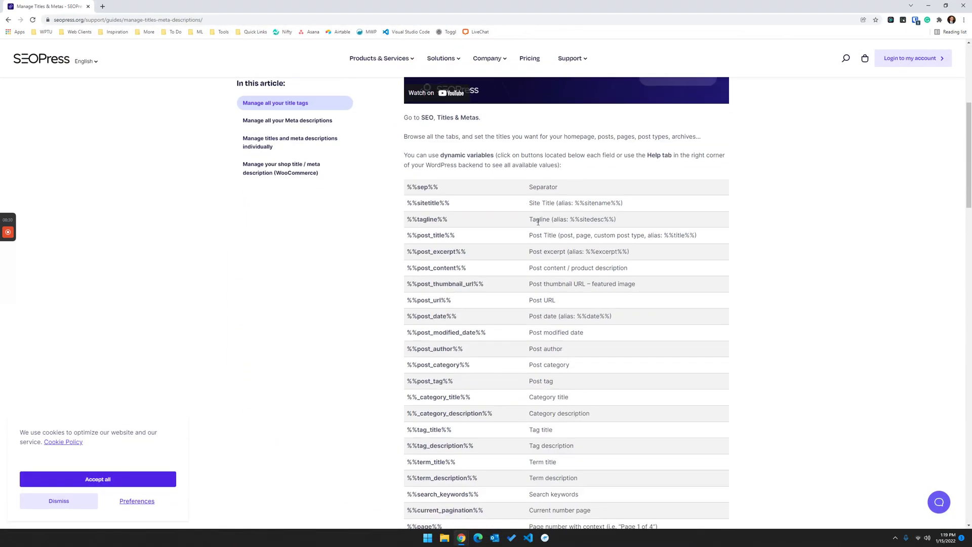
{"action": "scroll", "coordinate": [572, 287], "scroll_direction": "down", "scroll_amount": 6}
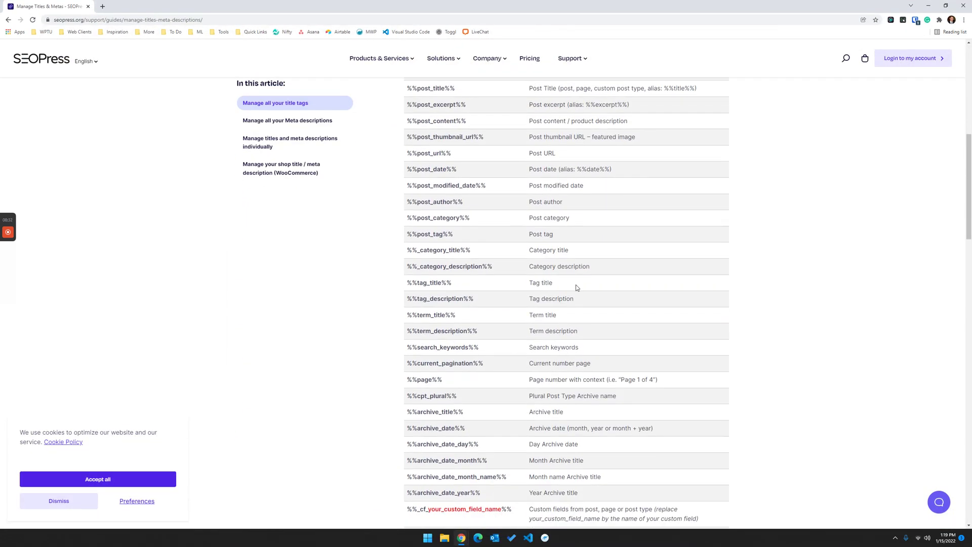
{"action": "scroll", "coordinate": [582, 294], "scroll_direction": "down", "scroll_amount": 2}
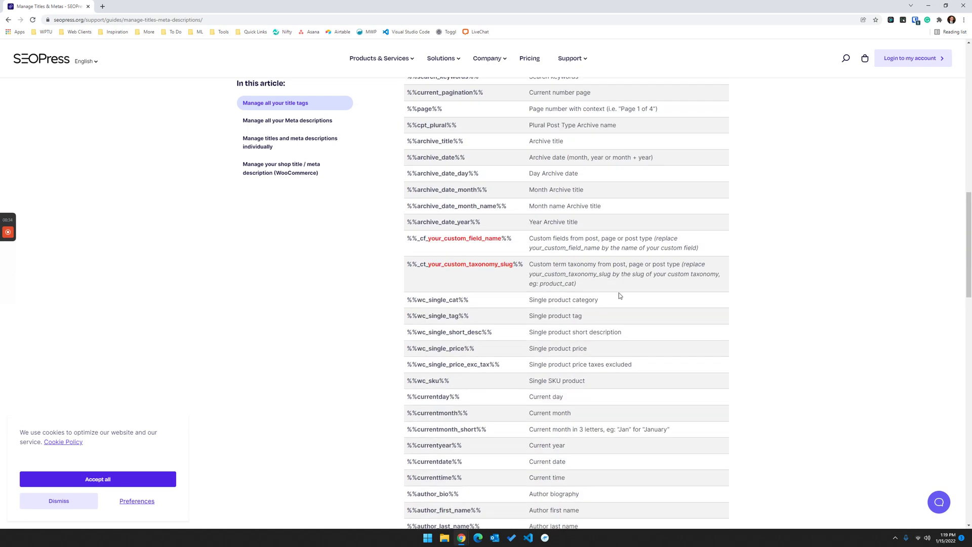
{"action": "left_click_drag", "start_coordinate": [516, 238], "coordinate": [404, 241]}
{"action": "left_click_drag", "start_coordinate": [520, 265], "coordinate": [388, 281]}
{"action": "left_click", "coordinate": [484, 278]}
{"action": "left_click_drag", "start_coordinate": [513, 241], "coordinate": [410, 246]}
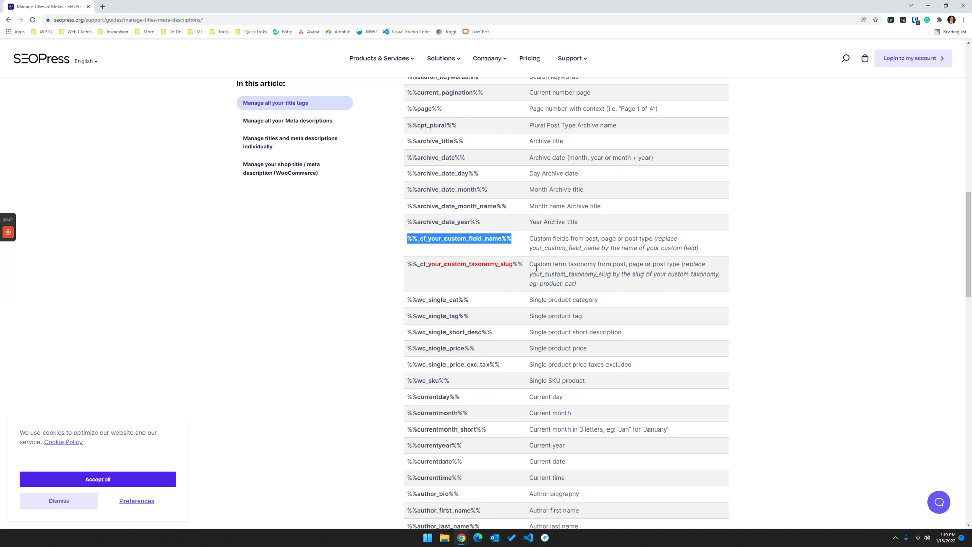
{"action": "scroll", "coordinate": [554, 263], "scroll_direction": "down", "scroll_amount": 2}
{"action": "scroll", "coordinate": [471, 289], "scroll_direction": "up", "scroll_amount": 4}
{"action": "left_click", "coordinate": [551, 334]}
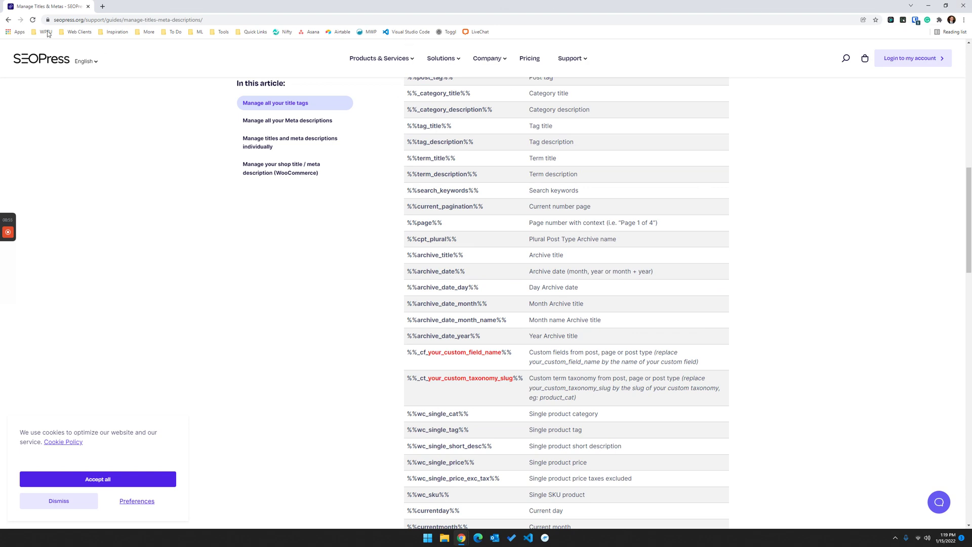
Step: Bring up the SEOPress documentation on creating a custom dynamic variable for the meta title, description and social
{"action": "left_click_drag", "start_coordinate": [31, 6], "coordinate": [963, 198]}
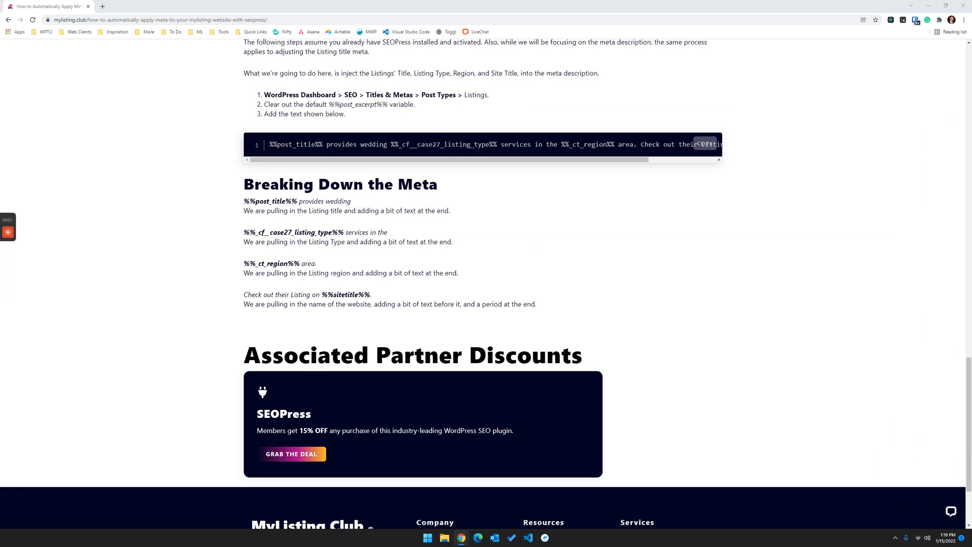
{"action": "left_click_drag", "start_coordinate": [971, 152], "coordinate": [215, 1]}
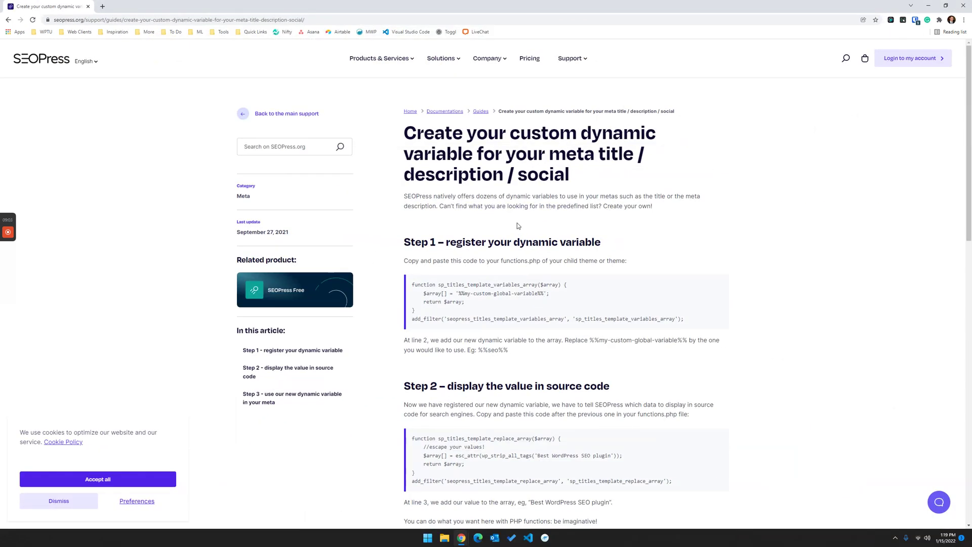
Step: Read through the guide's three steps for registering, outputting and using a custom dynamic variable
{"action": "scroll", "coordinate": [505, 212], "scroll_direction": "down", "scroll_amount": 1}
{"action": "scroll", "coordinate": [501, 217], "scroll_direction": "up", "scroll_amount": 1}
{"action": "scroll", "coordinate": [502, 278], "scroll_direction": "down", "scroll_amount": 3}
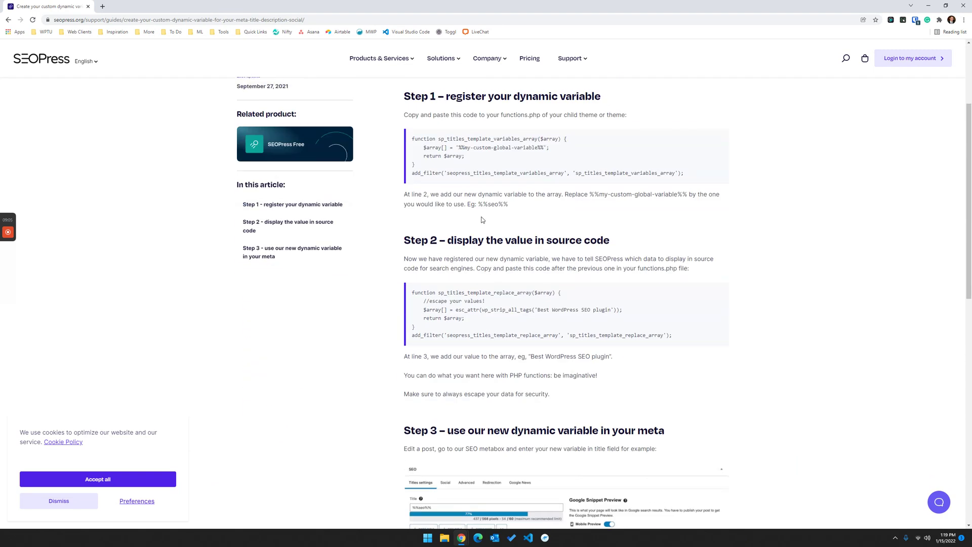
{"action": "scroll", "coordinate": [453, 303], "scroll_direction": "down", "scroll_amount": 1}
{"action": "scroll", "coordinate": [459, 294], "scroll_direction": "up", "scroll_amount": 1}
{"action": "scroll", "coordinate": [476, 293], "scroll_direction": "down", "scroll_amount": 4}
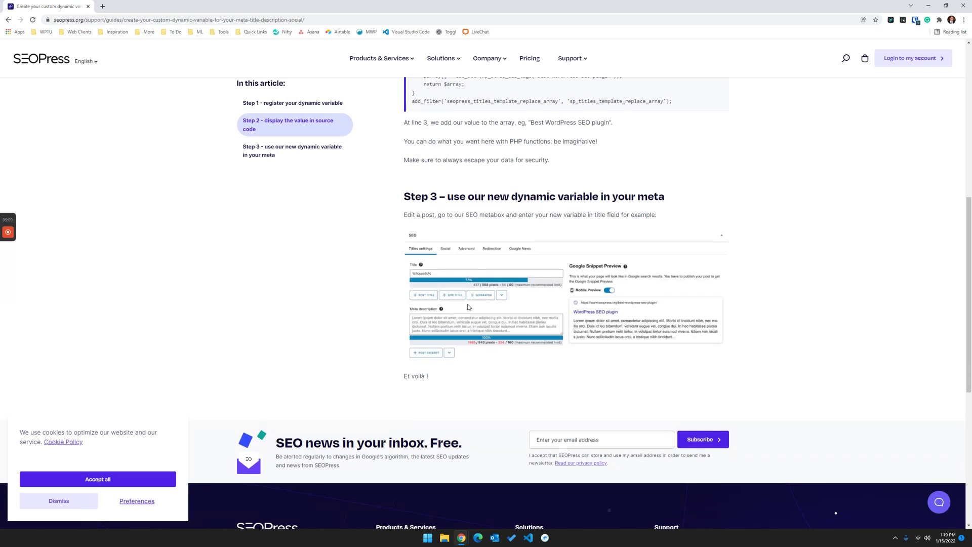
Step: Move the SEOPress documentation and MyListing Club guide windows out of the way and return to the site's WordPress Plugins page
{"action": "left_click_drag", "start_coordinate": [40, 7], "coordinate": [970, 127]}
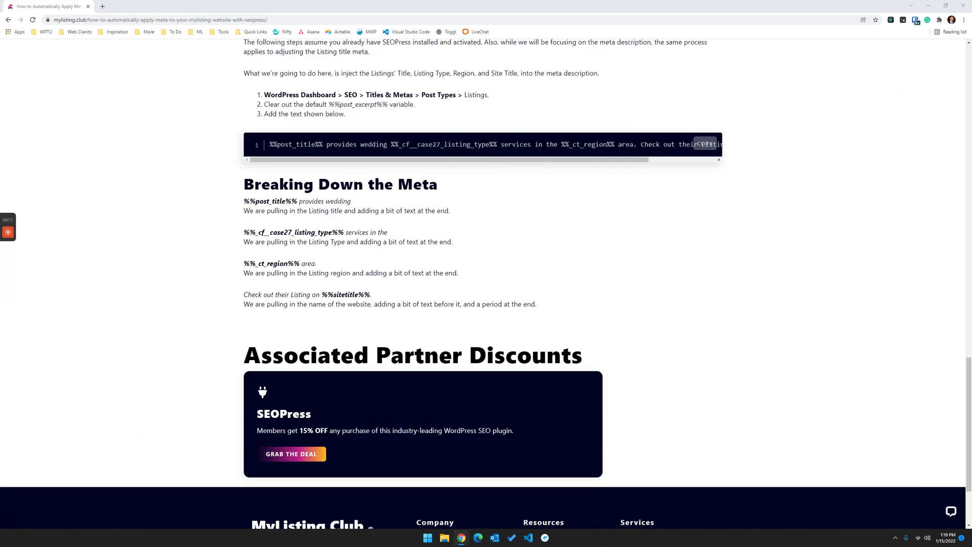
{"action": "left_click_drag", "start_coordinate": [51, 19], "coordinate": [121, 72]}
{"action": "key", "text": "alt+Tab"}
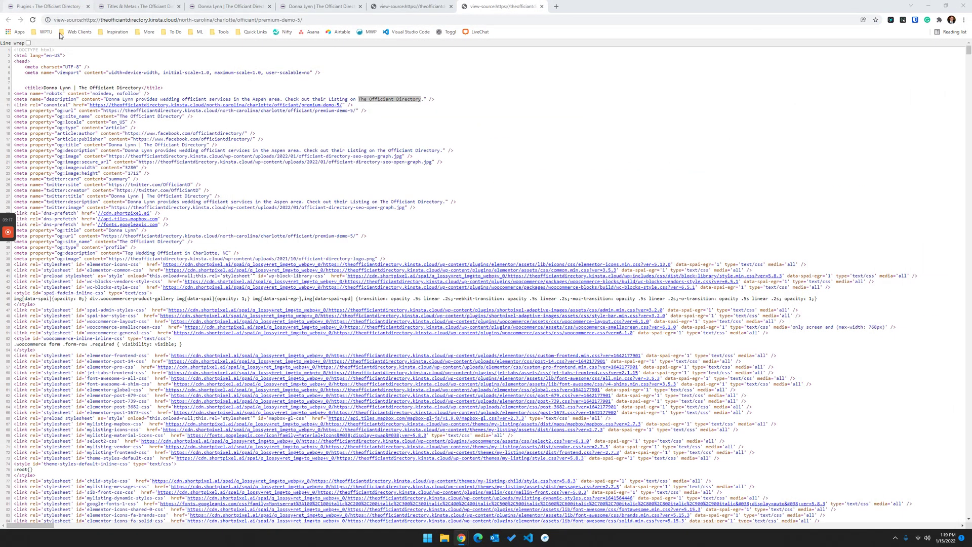
{"action": "left_click", "coordinate": [65, 5]}
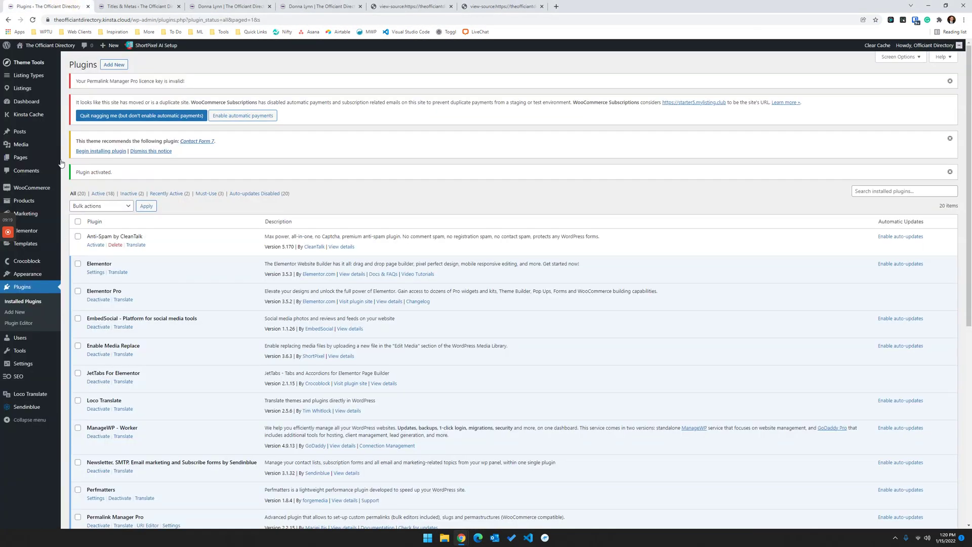
Step: Bring up the WordPress Permalink Settings and find the Listing base field among the optional bases
{"action": "mouse_move", "coordinate": [25, 364]}
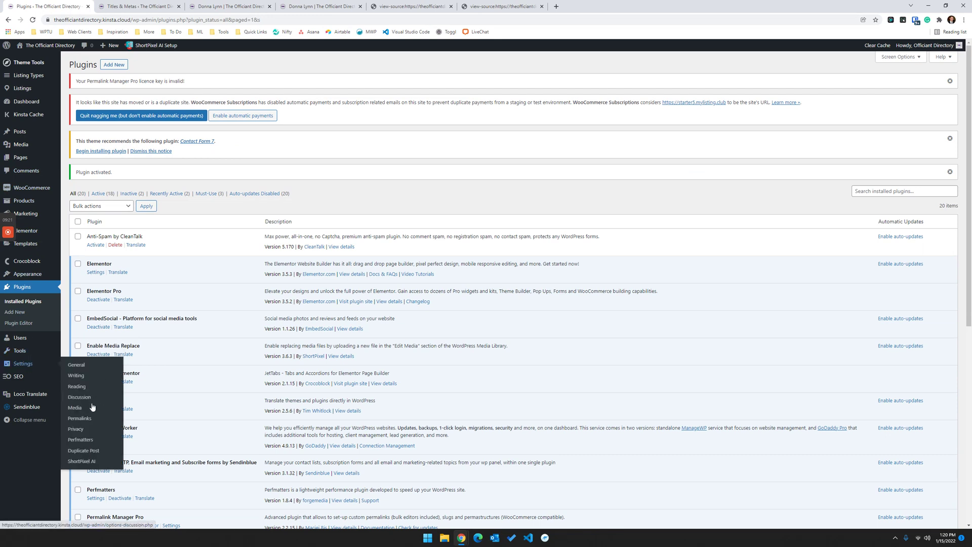
{"action": "left_click", "coordinate": [80, 418]}
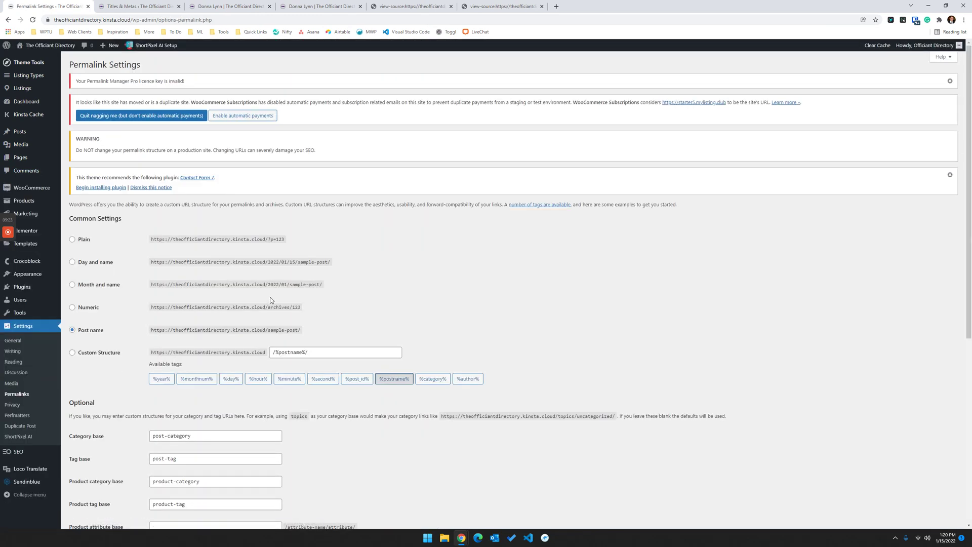
{"action": "scroll", "coordinate": [184, 262], "scroll_direction": "down", "scroll_amount": 5}
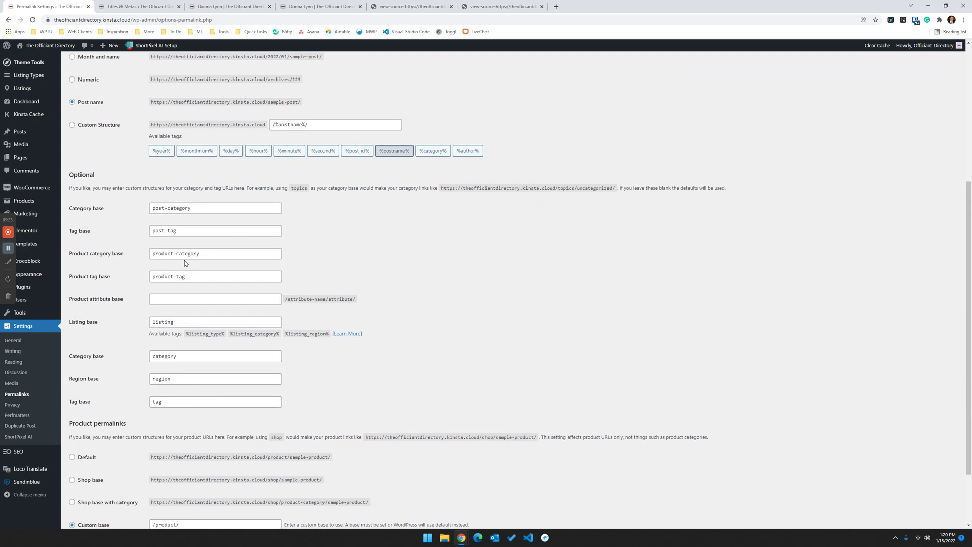
{"action": "scroll", "coordinate": [184, 261], "scroll_direction": "down", "scroll_amount": 2}
{"action": "left_click_drag", "start_coordinate": [105, 246], "coordinate": [71, 246]}
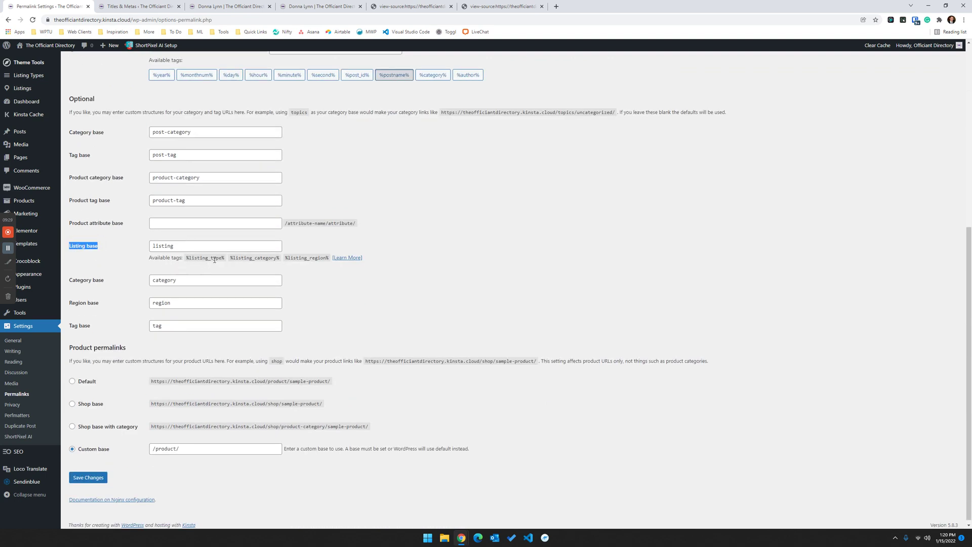
Step: Open the help on listing base tags and examine the supported tags, focusing on %listing_type%
{"action": "left_click", "coordinate": [352, 260]}
{"action": "scroll", "coordinate": [433, 301], "scroll_direction": "down", "scroll_amount": 2}
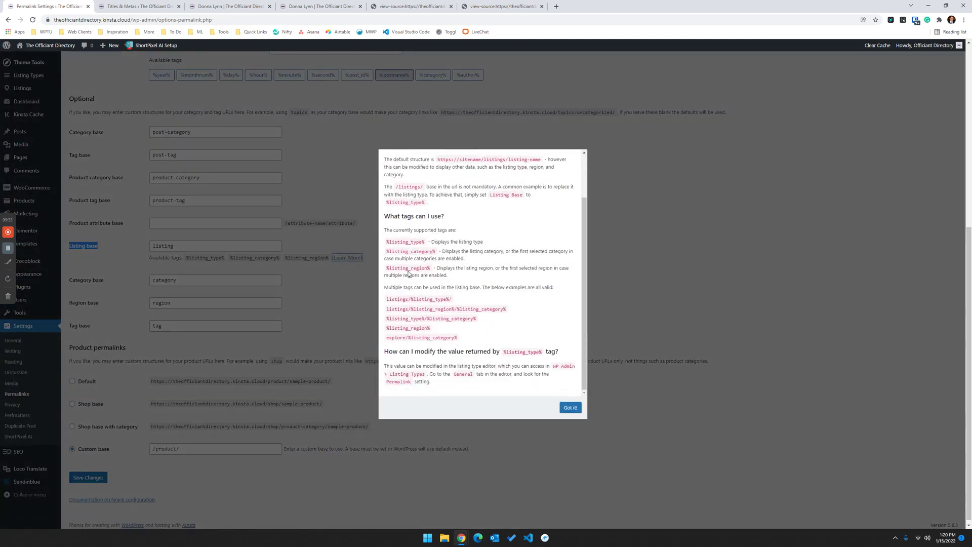
{"action": "scroll", "coordinate": [436, 302], "scroll_direction": "up", "scroll_amount": 2}
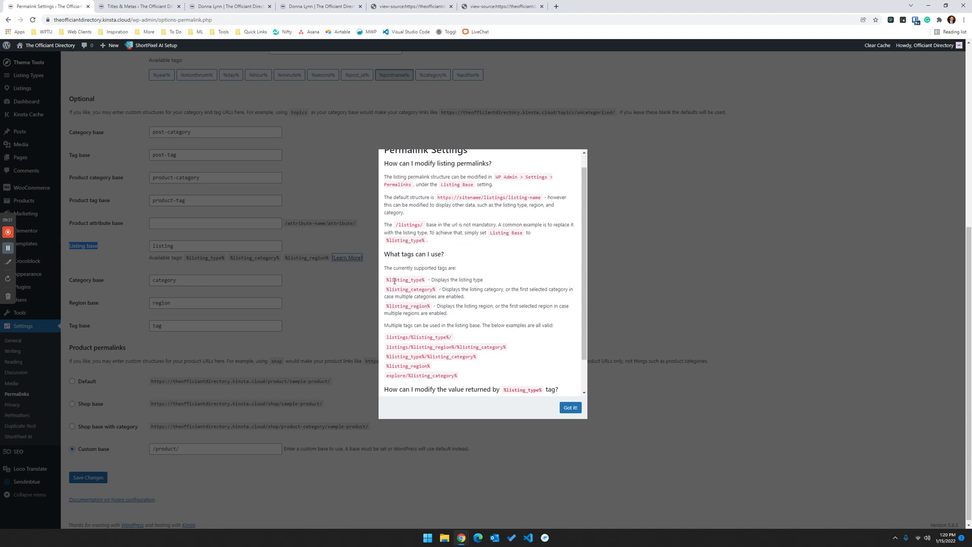
{"action": "left_click_drag", "start_coordinate": [386, 283], "coordinate": [426, 280]}
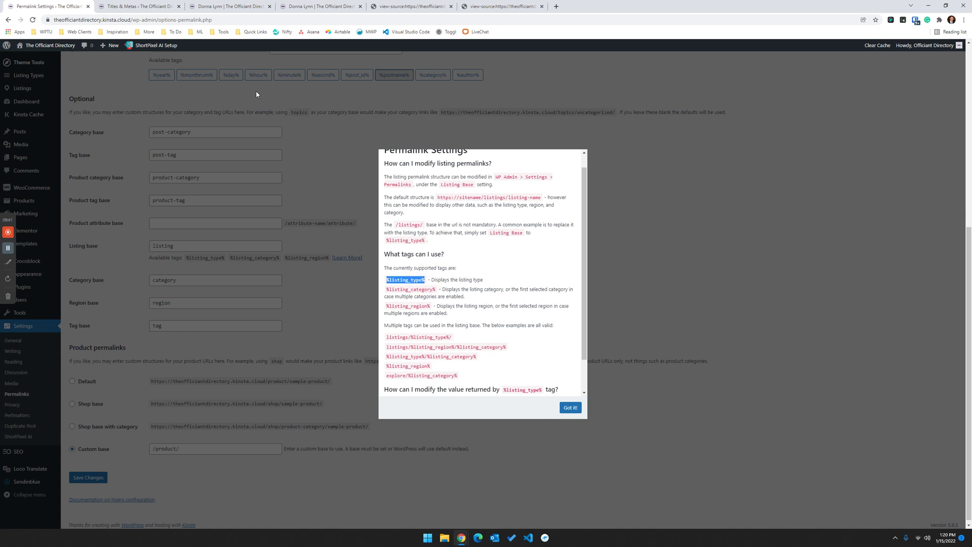
Step: Return to SEOPress Titles & Metas and examine the _cf__case27_listing_type variable in the Listings meta description template
{"action": "left_click", "coordinate": [152, 4]}
{"action": "scroll", "coordinate": [205, 188], "scroll_direction": "down", "scroll_amount": 10}
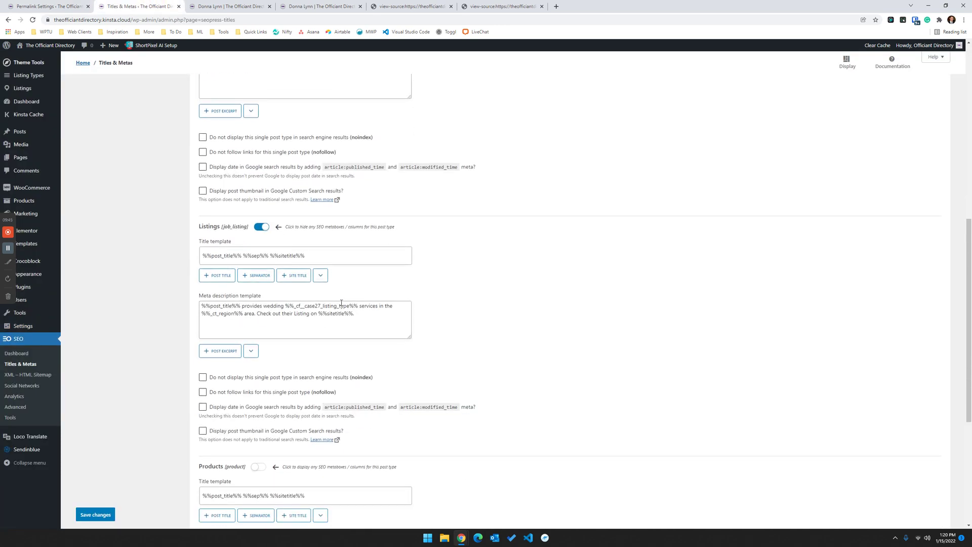
{"action": "left_click_drag", "start_coordinate": [296, 305], "coordinate": [352, 306]}
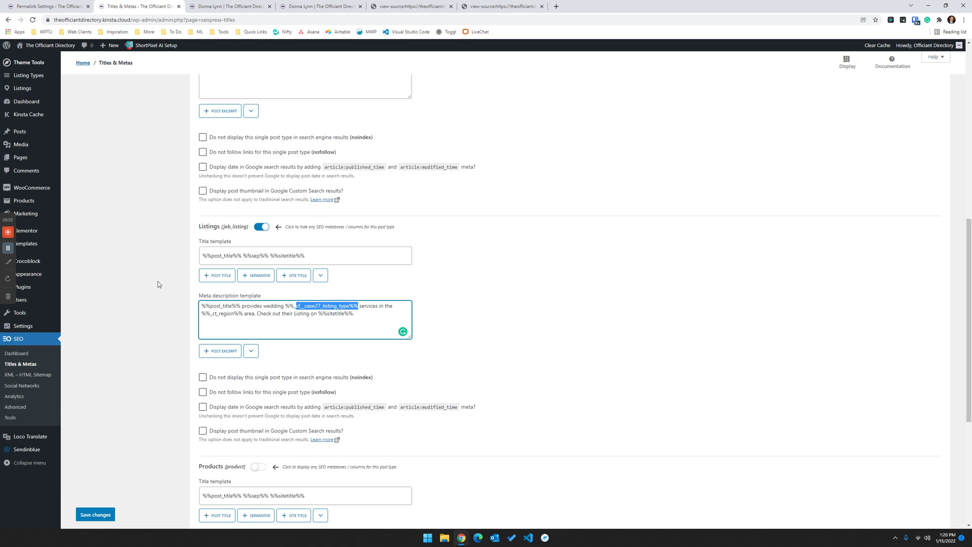
Step: Open Permalink Manager in a new tab and view its Permastructures tags and the Listings structure
{"action": "mouse_move", "coordinate": [23, 314]}
{"action": "right_click", "coordinate": [97, 391]}
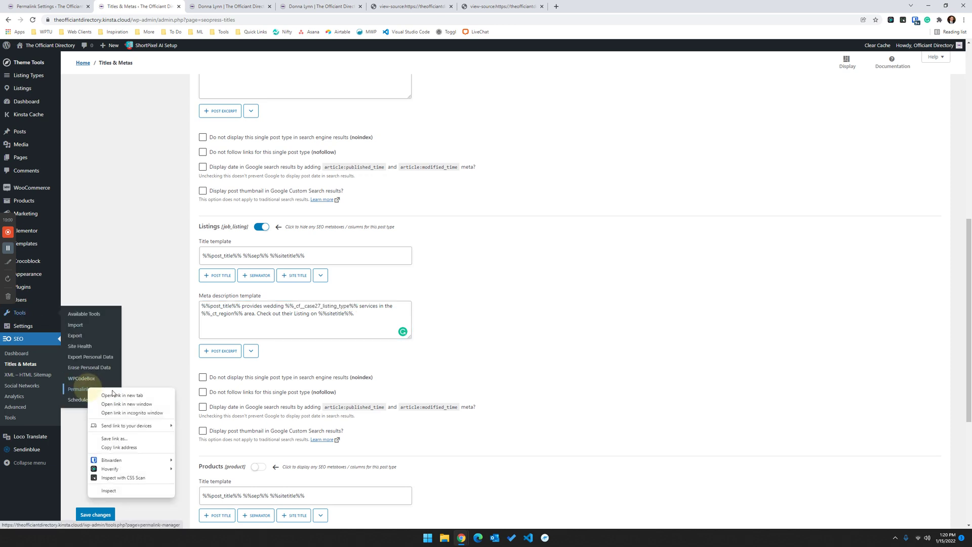
{"action": "left_click", "coordinate": [122, 395]}
{"action": "left_click", "coordinate": [229, 7]}
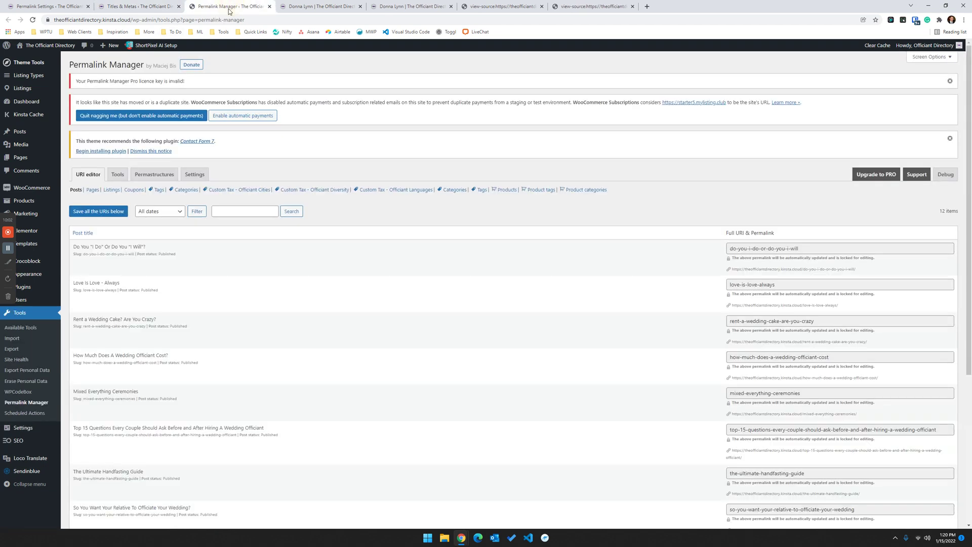
{"action": "left_click", "coordinate": [162, 175]}
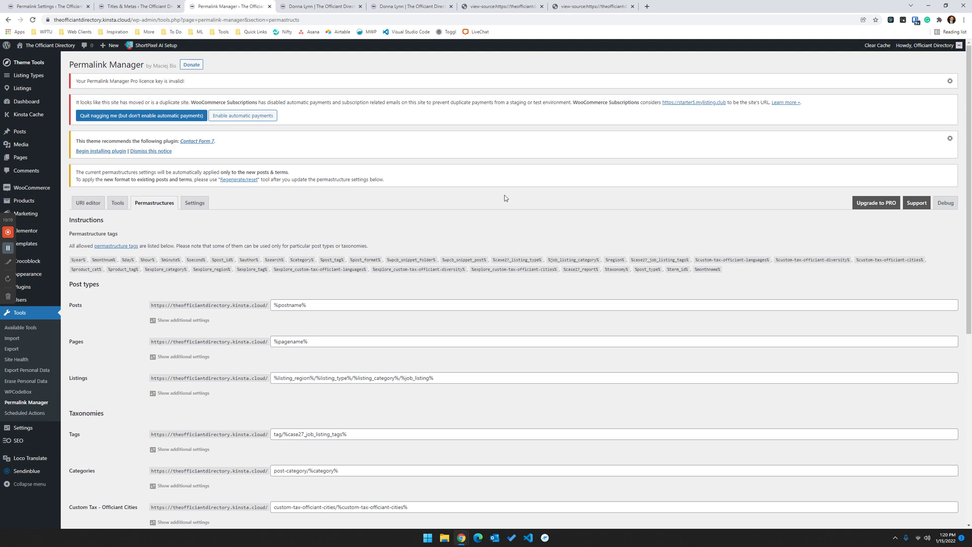
Step: Close the last page source tab and return to the SEOPress Titles & Metas settings
{"action": "left_click", "coordinate": [592, 4]}
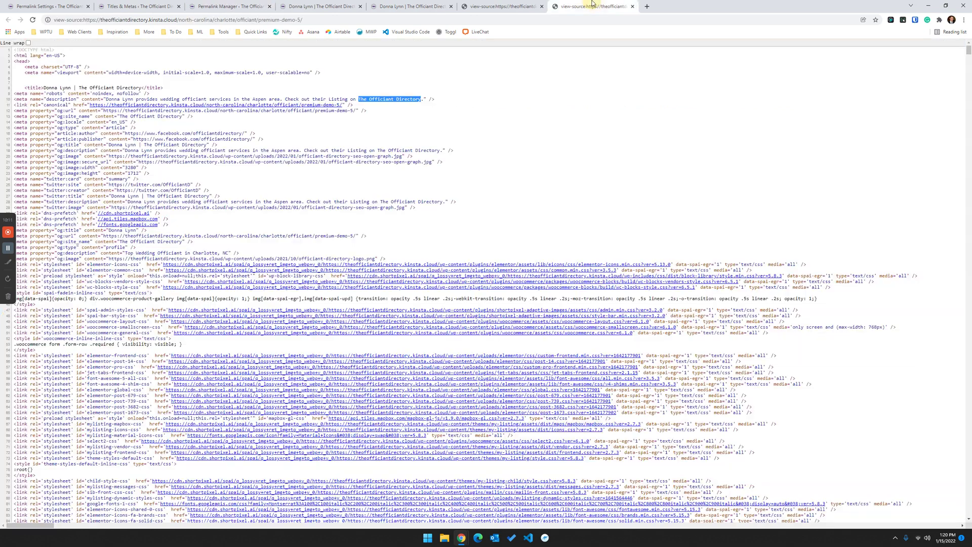
{"action": "left_click", "coordinate": [632, 6]}
{"action": "left_click", "coordinate": [152, 5]}
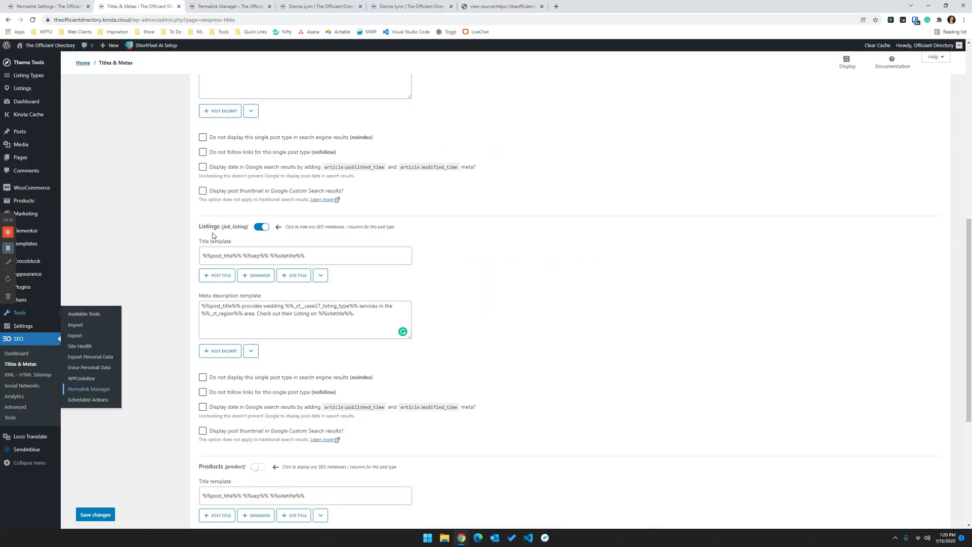
Step: Highlight the full Listings meta description template and review it together with the surrounding post type settings
{"action": "left_click", "coordinate": [320, 314]}
{"action": "key", "text": "ctrl+a"}
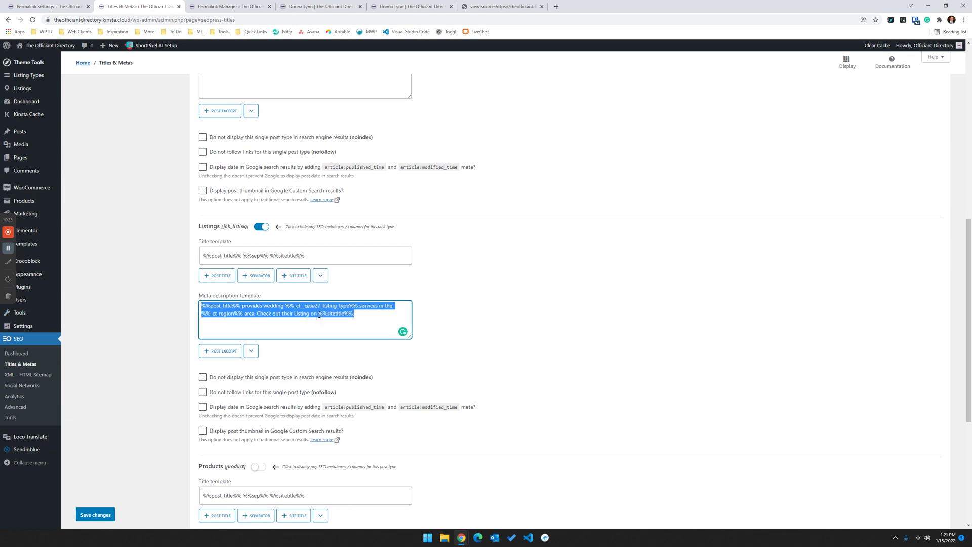
{"action": "left_click", "coordinate": [332, 317]}
{"action": "key", "text": "ctrl+a"}
{"action": "scroll", "coordinate": [348, 348], "scroll_direction": "up", "scroll_amount": 2}
{"action": "scroll", "coordinate": [353, 354], "scroll_direction": "down", "scroll_amount": 3}
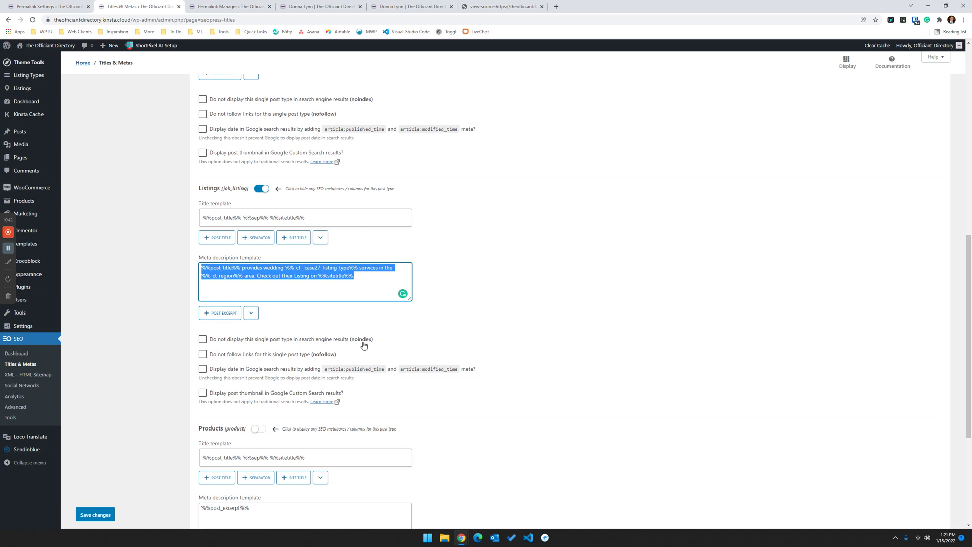